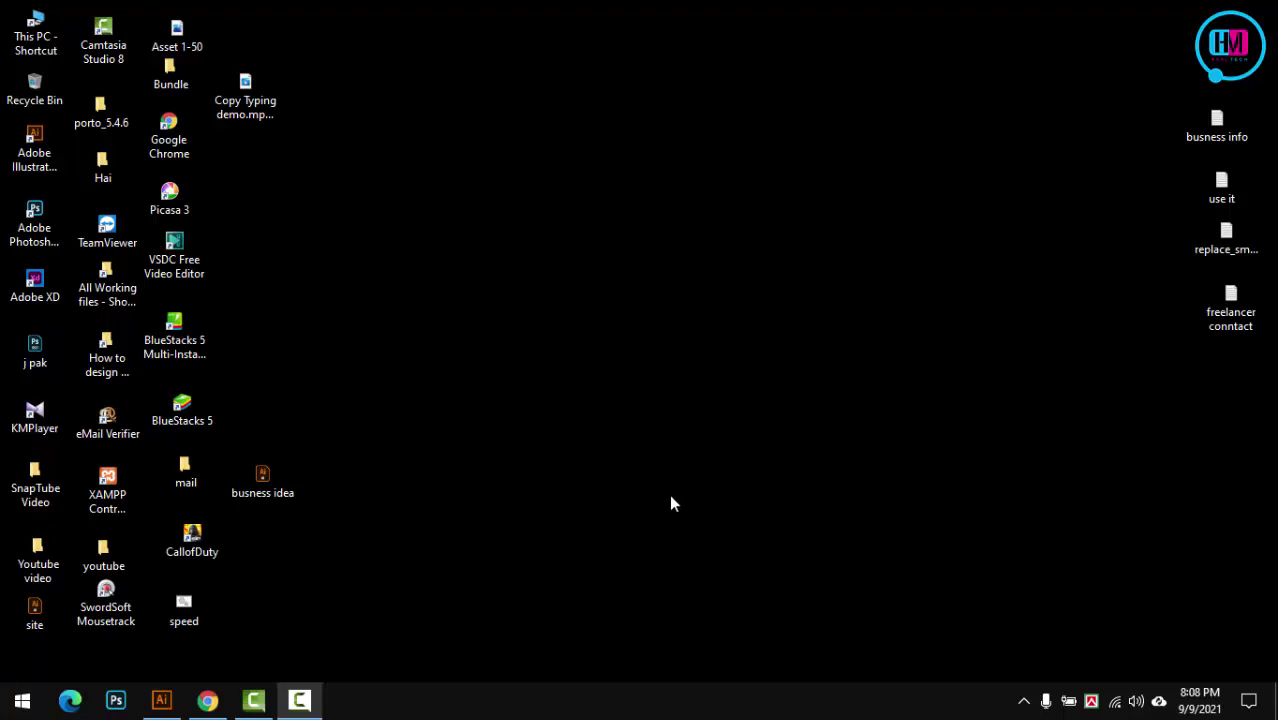
# Step: Bring the Illustrator document back and place the car above the three text lines
pyautogui.rightClick(620, 267)
pyautogui.click(660, 368)
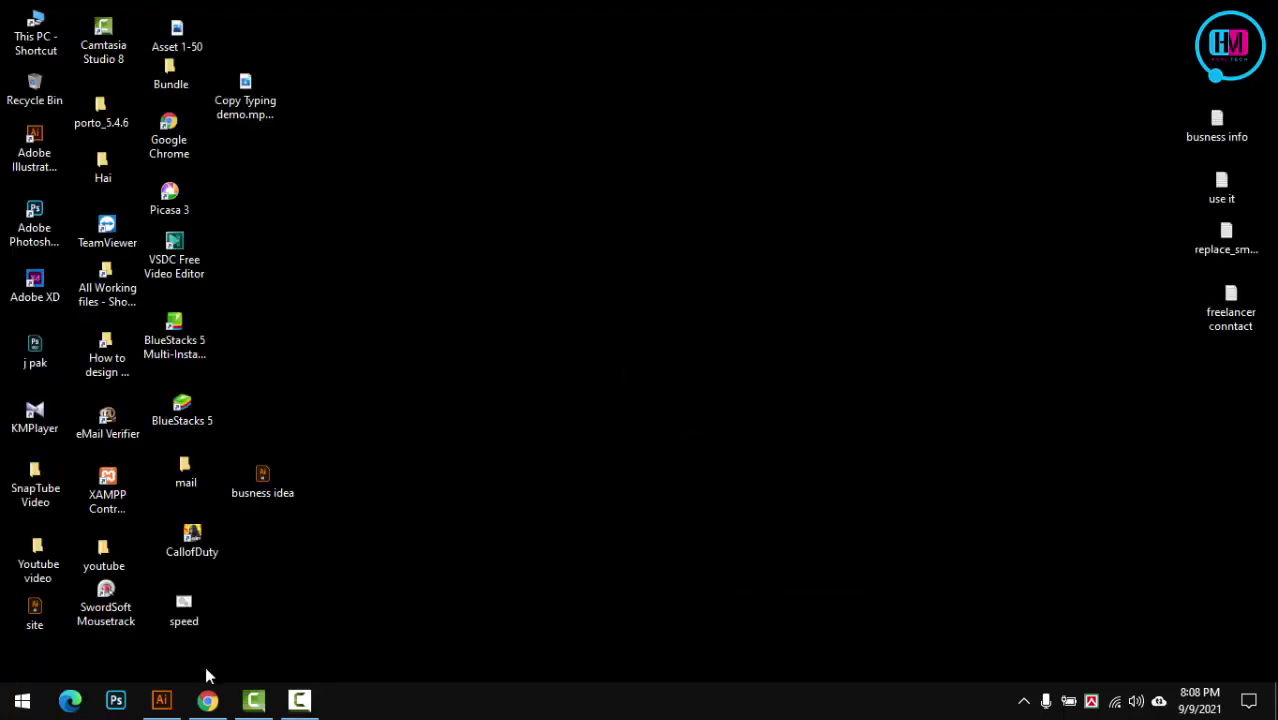
pyautogui.click(161, 700)
pyautogui.moveTo(408, 345); pyautogui.dragTo(582, 559)
pyautogui.scroll(3, 502, 331)
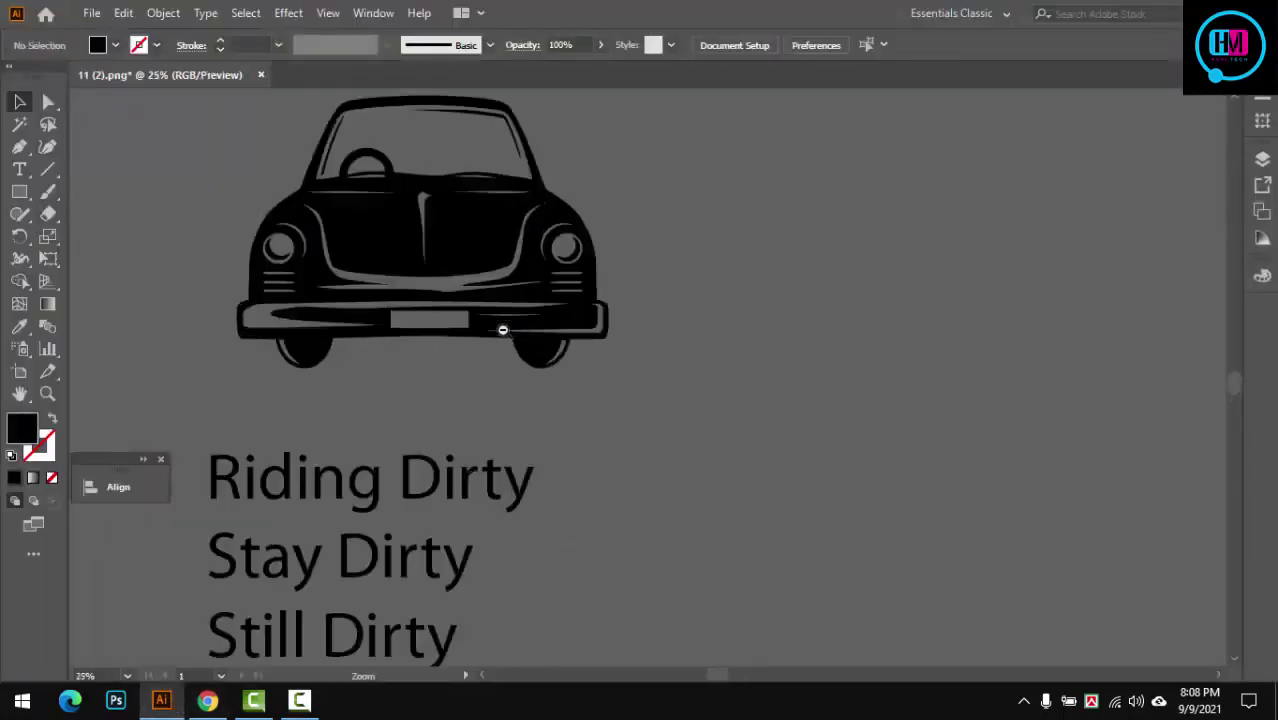
pyautogui.moveTo(502, 331); pyautogui.dragTo(707, 448)
pyautogui.scroll(-3, 591, 374)
pyautogui.scroll(2, 545, 455)
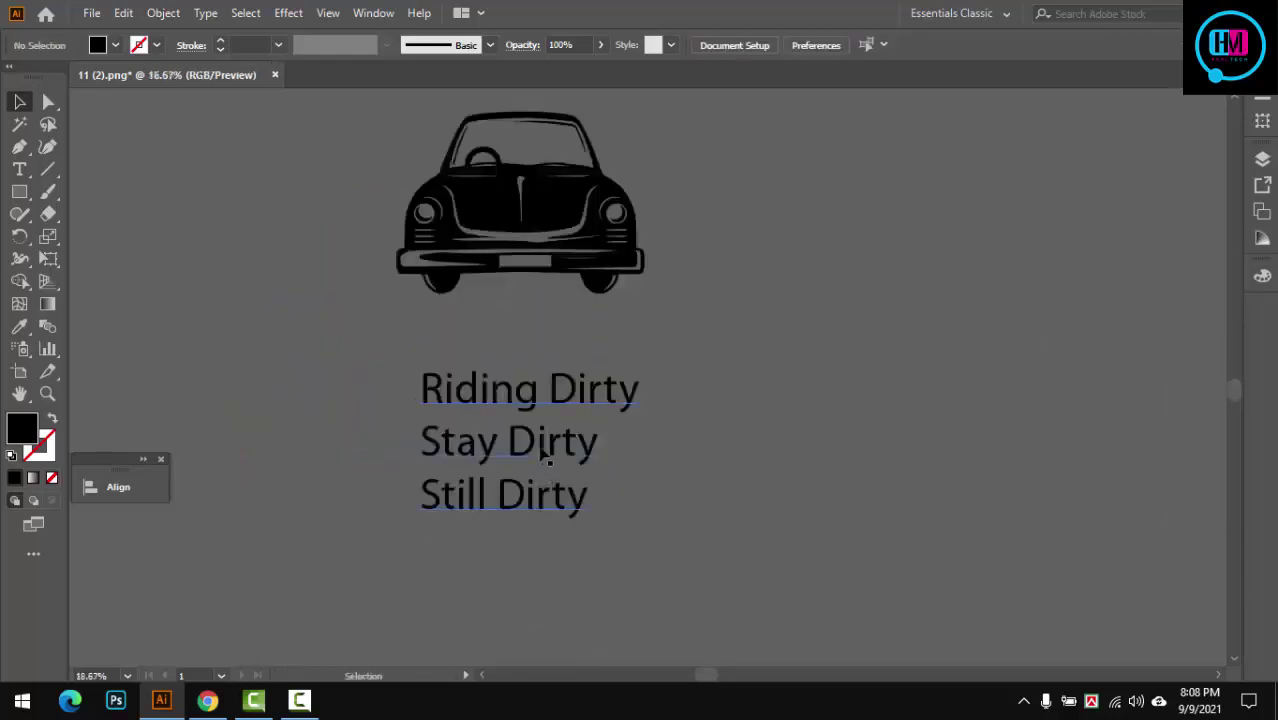
pyautogui.moveTo(522, 456); pyautogui.dragTo(508, 469)
# Step: Split Riding Dirty and Stay Dirty into separate text objects and move Still Dirty below
pyautogui.click(250, 330)
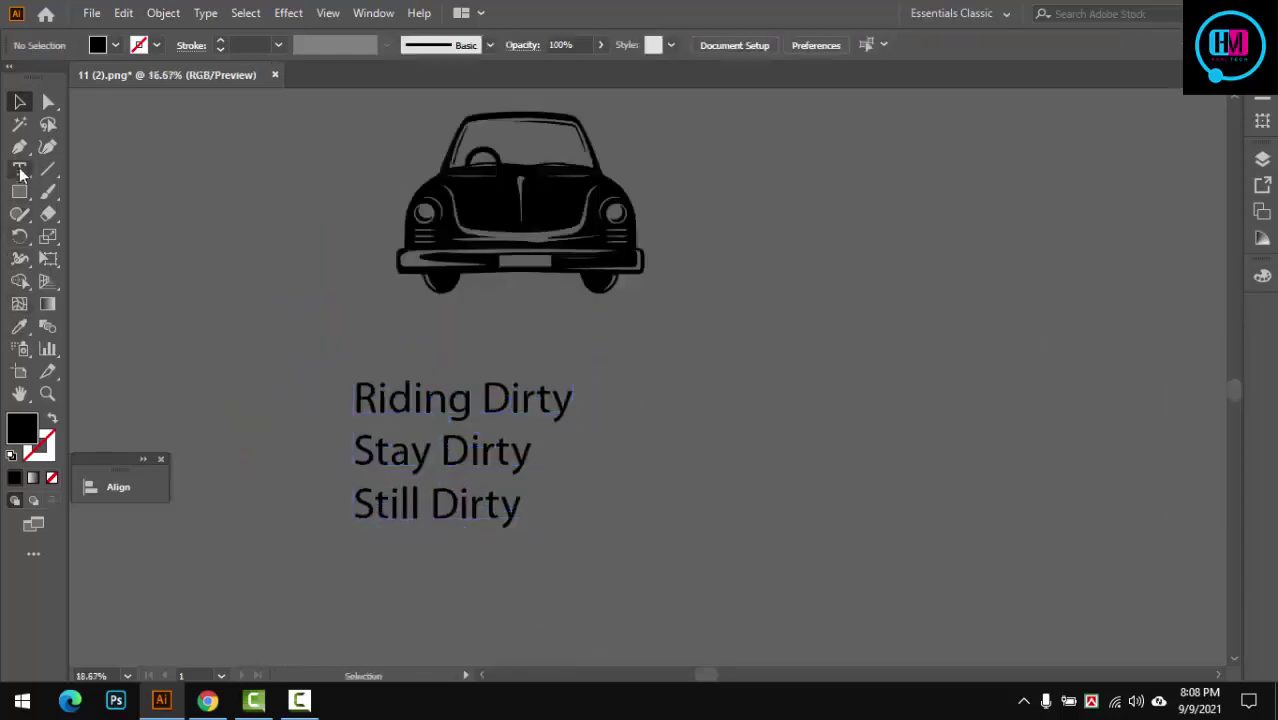
pyautogui.tripleClick(447, 408)
pyautogui.press('BackSpace')
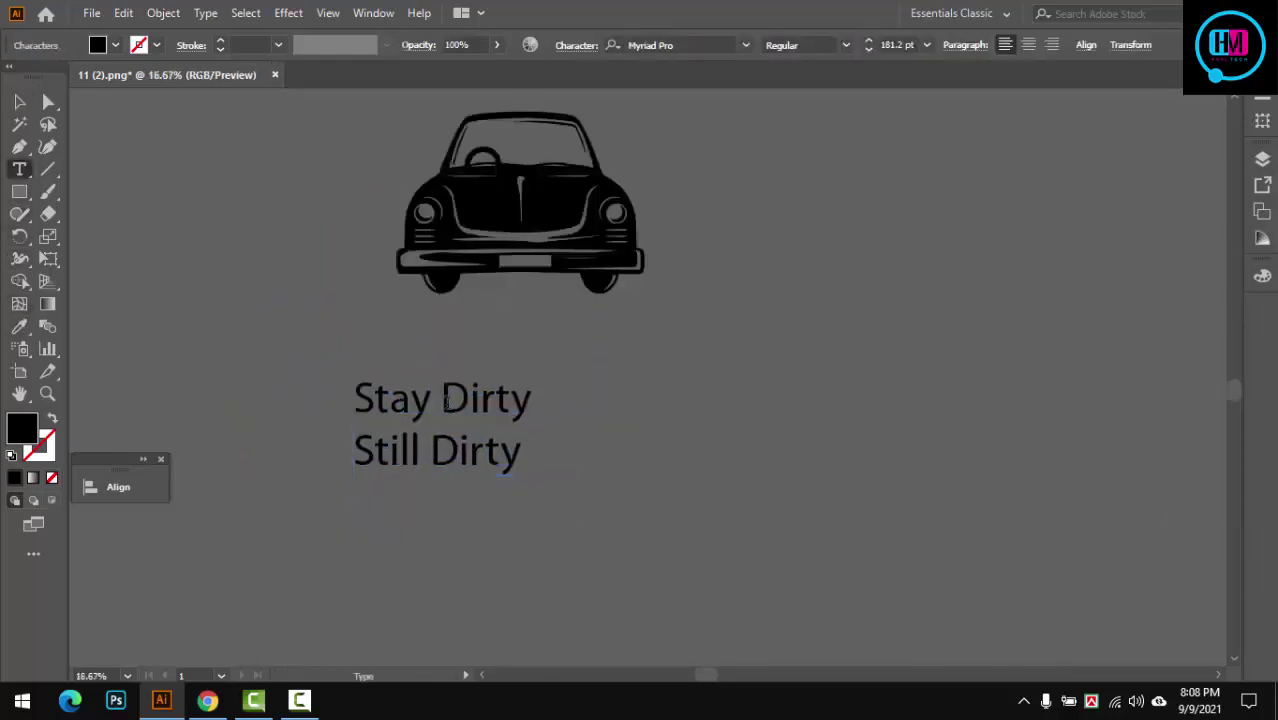
pyautogui.press('Escape')
pyautogui.click(735, 414)
pyautogui.write('Riding Dirty')
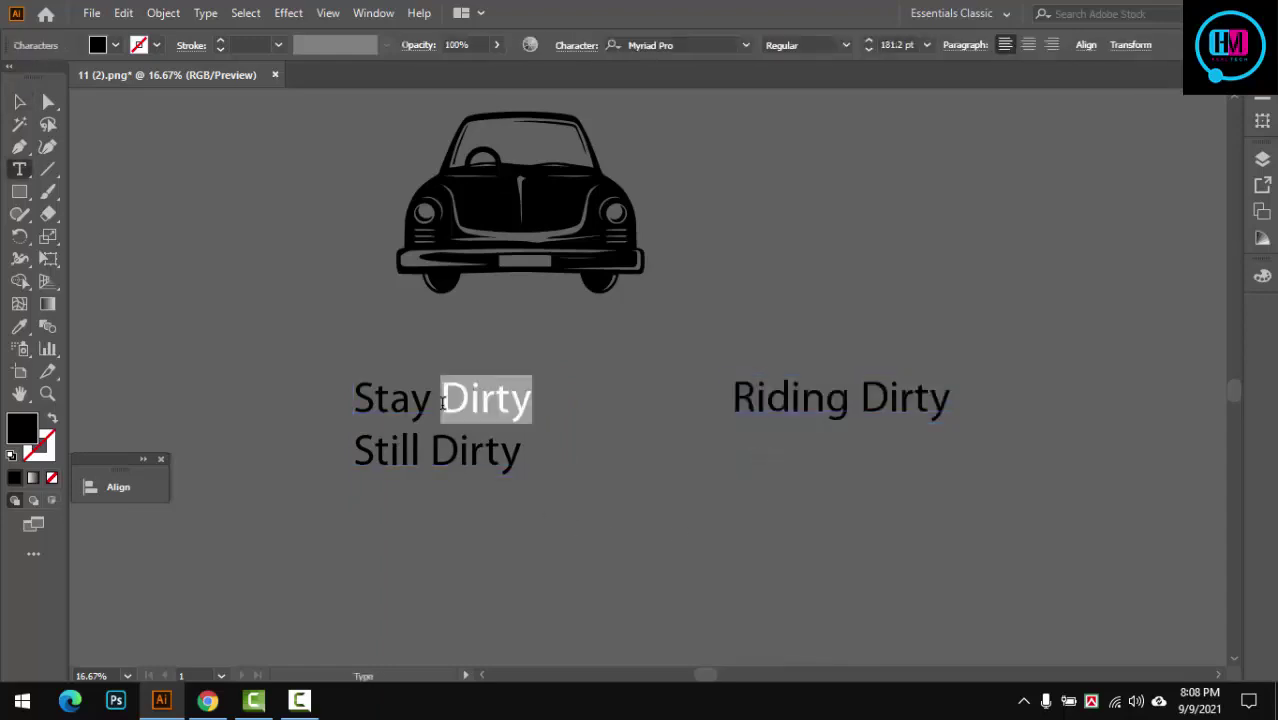
pyautogui.press('BackSpace')
pyautogui.moveTo(507, 427); pyautogui.dragTo(911, 569)
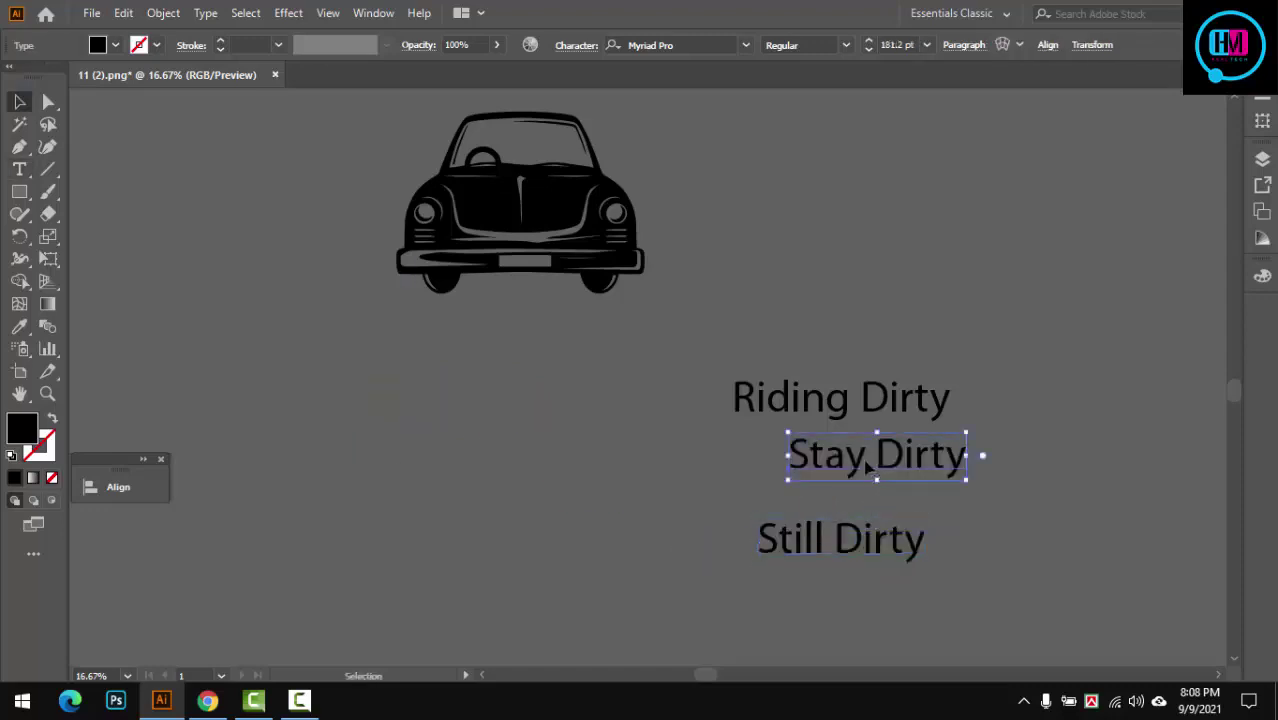
pyautogui.moveTo(898, 384); pyautogui.dragTo(390, 303)
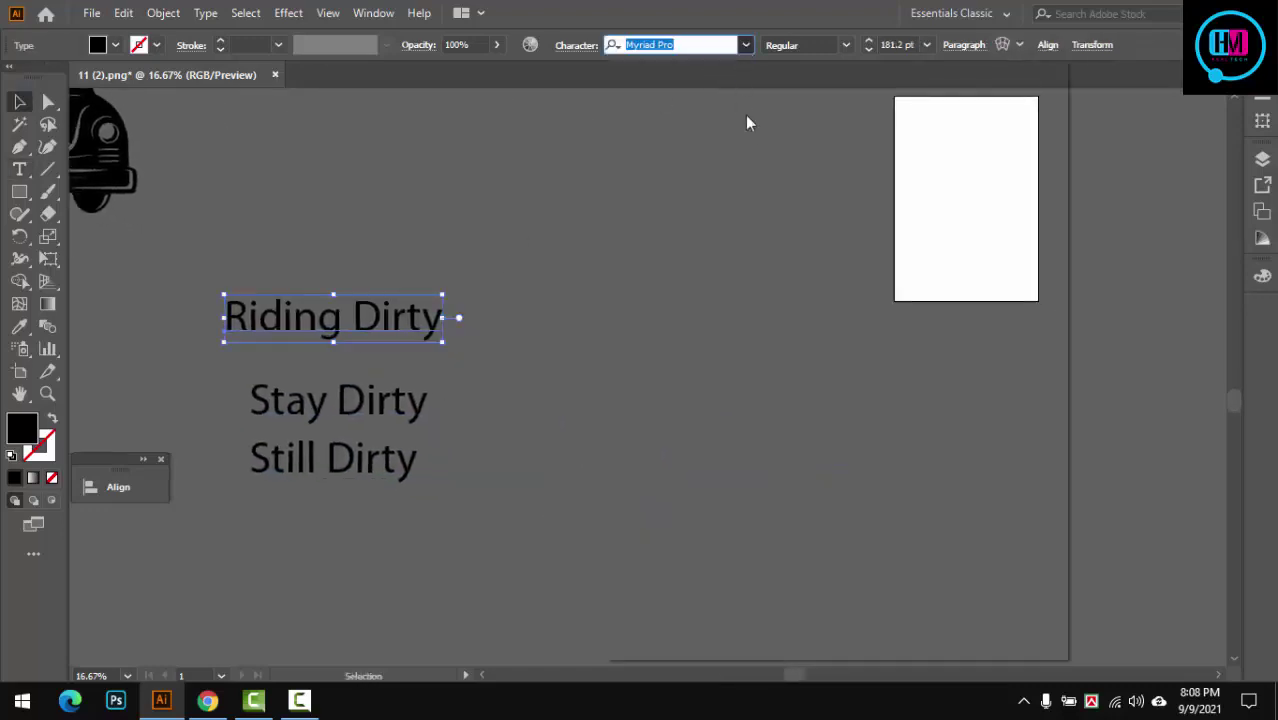
# Step: Set Riding Dirty in a heavy bold font and stack Stay Dirty beneath it
pyautogui.click(780, 280)
pyautogui.moveTo(520, 415); pyautogui.dragTo(538, 392)
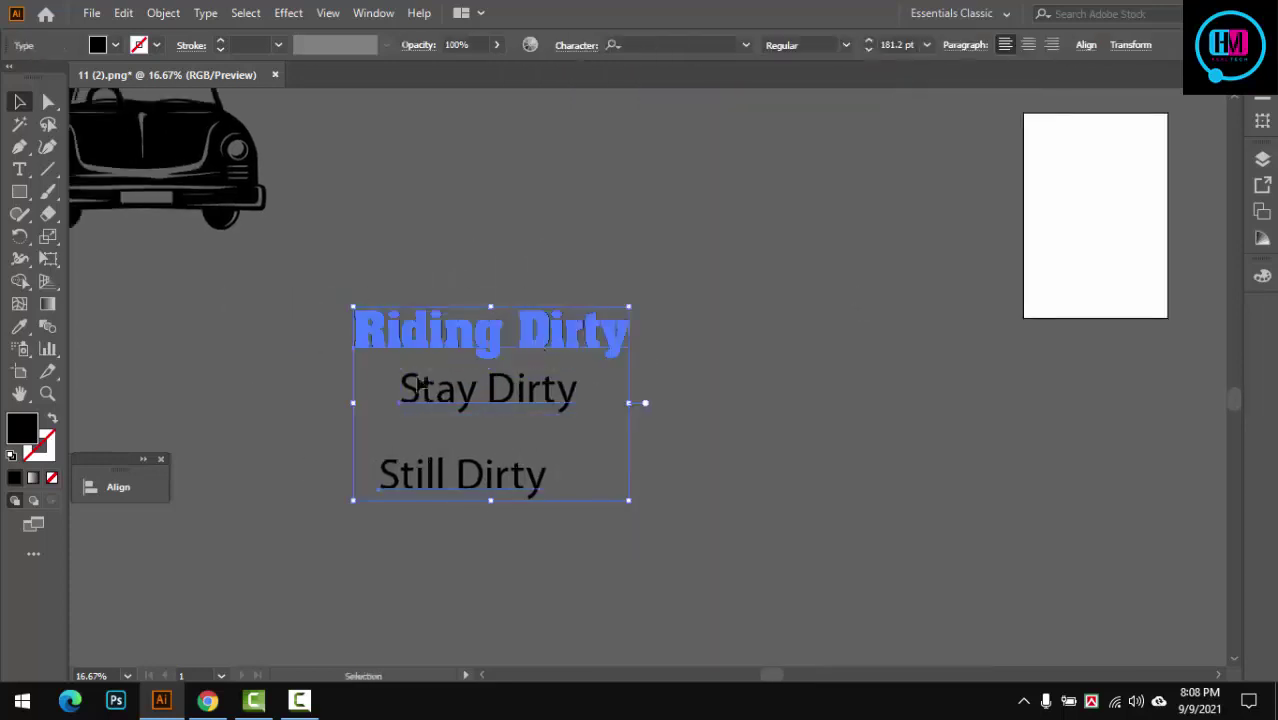
pyautogui.click(130, 487)
pyautogui.click(693, 446)
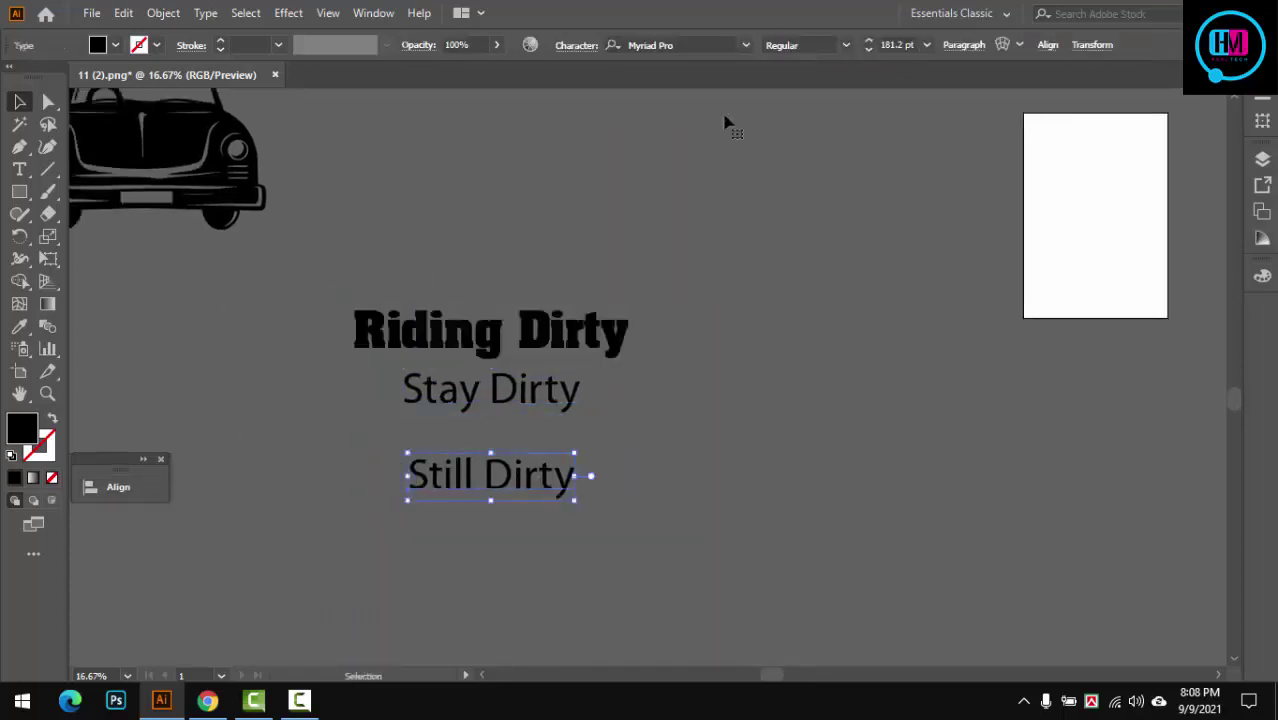
pyautogui.click(745, 44)
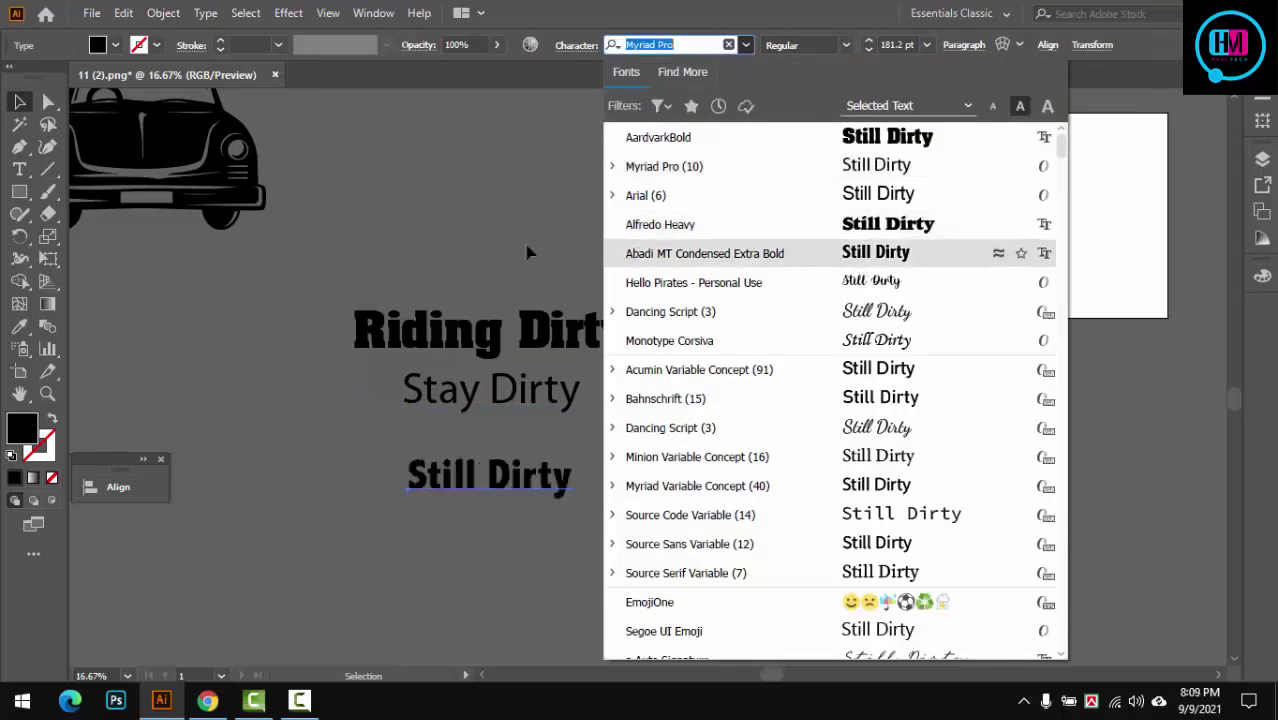
# Step: Set the Still Dirty line in the AC font
pyautogui.moveTo(530, 253); pyautogui.dragTo(452, 254)
pyautogui.click(270, 430)
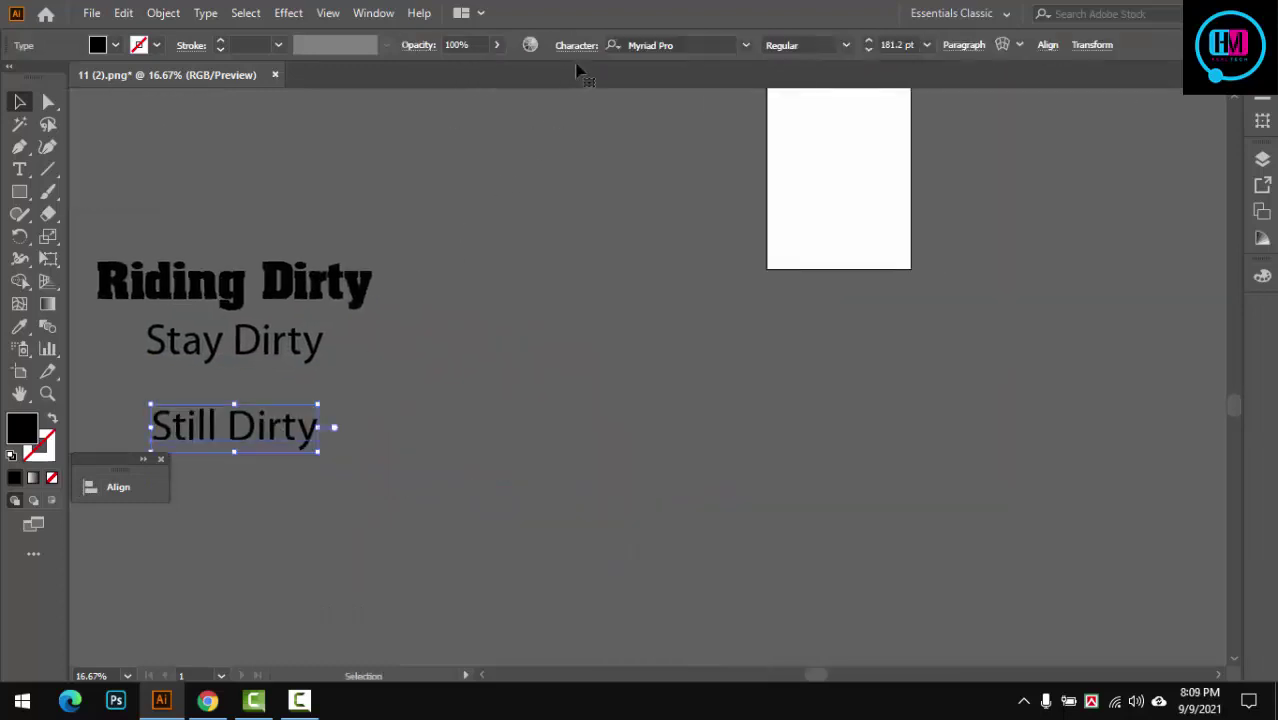
pyautogui.click(745, 47)
pyautogui.scroll(-3, 853, 236)
pyautogui.scroll(-3, 821, 277)
pyautogui.scroll(-4, 866, 452)
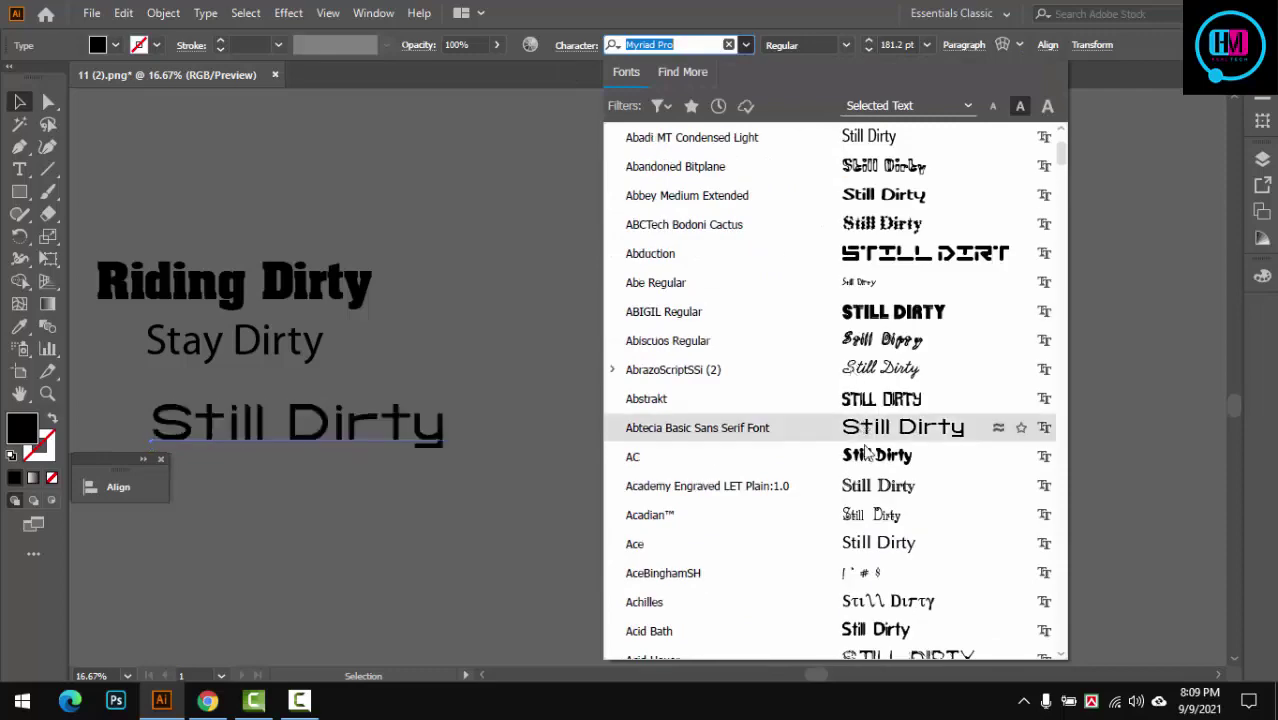
pyautogui.scroll(-4, 870, 300)
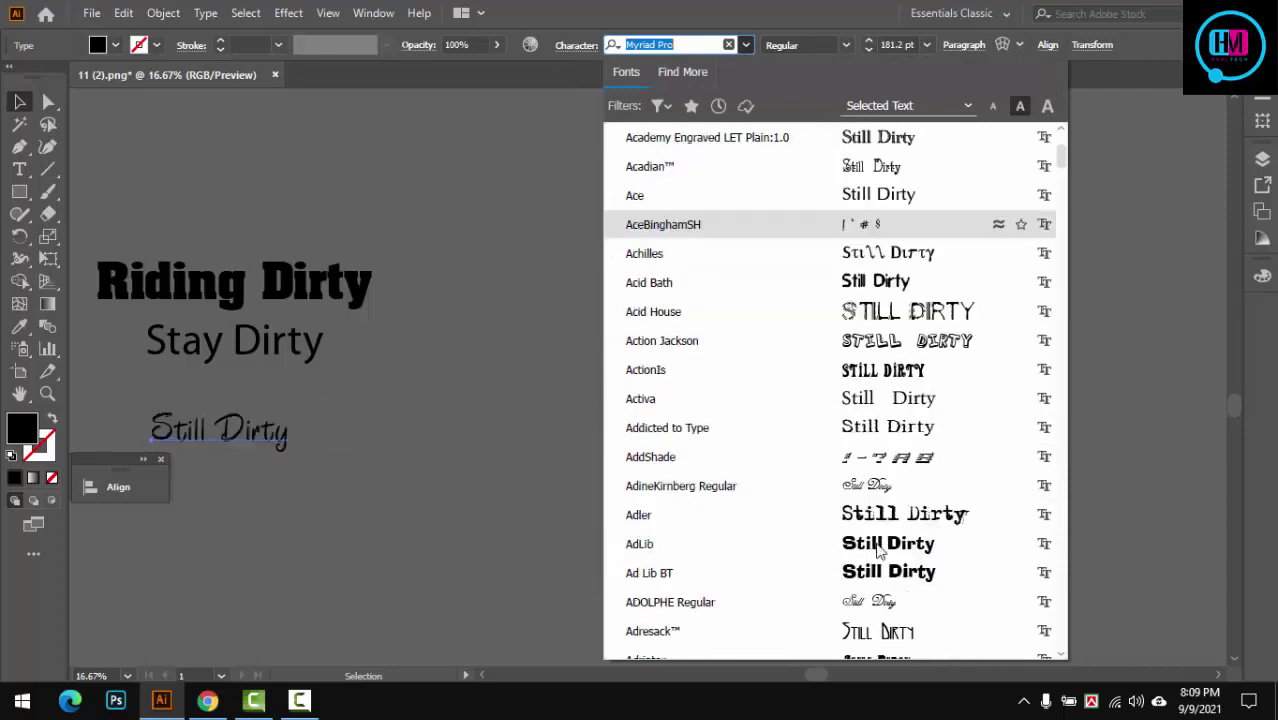
pyautogui.scroll(-2, 880, 480)
pyautogui.scroll(4, 893, 520)
pyautogui.scroll(1, 905, 420)
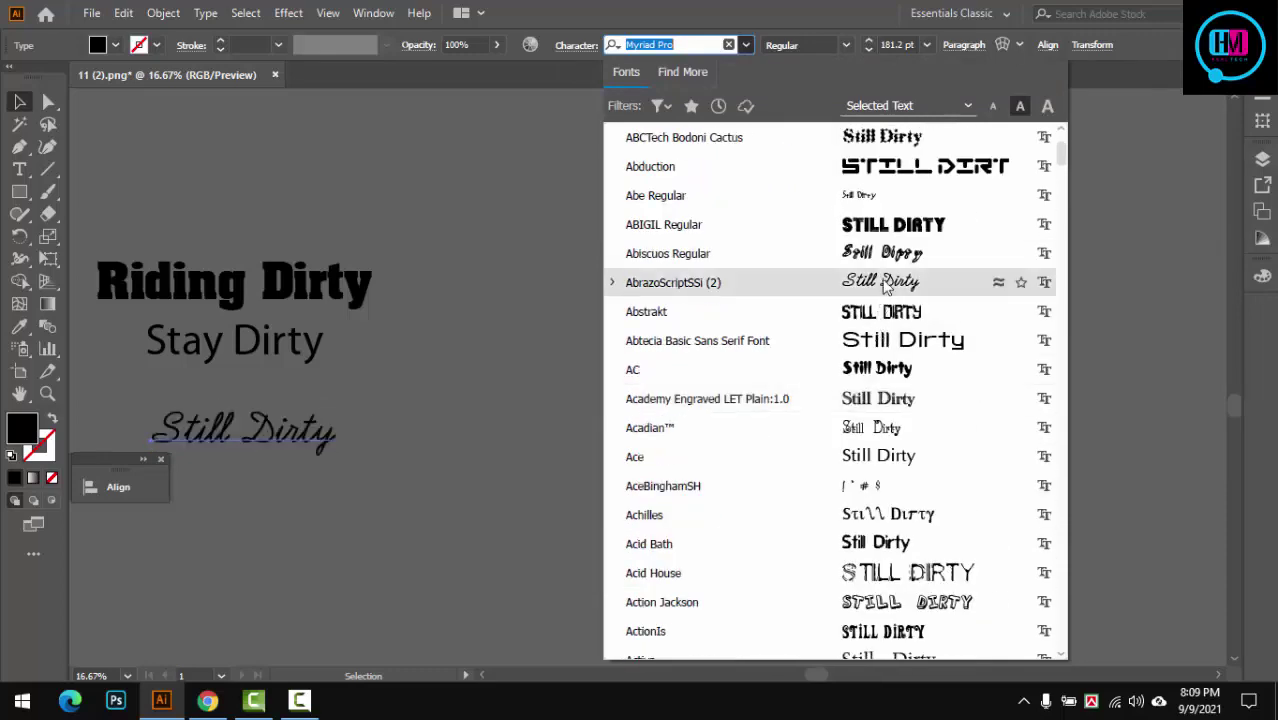
pyautogui.scroll(3, 903, 398)
pyautogui.scroll(1, 902, 385)
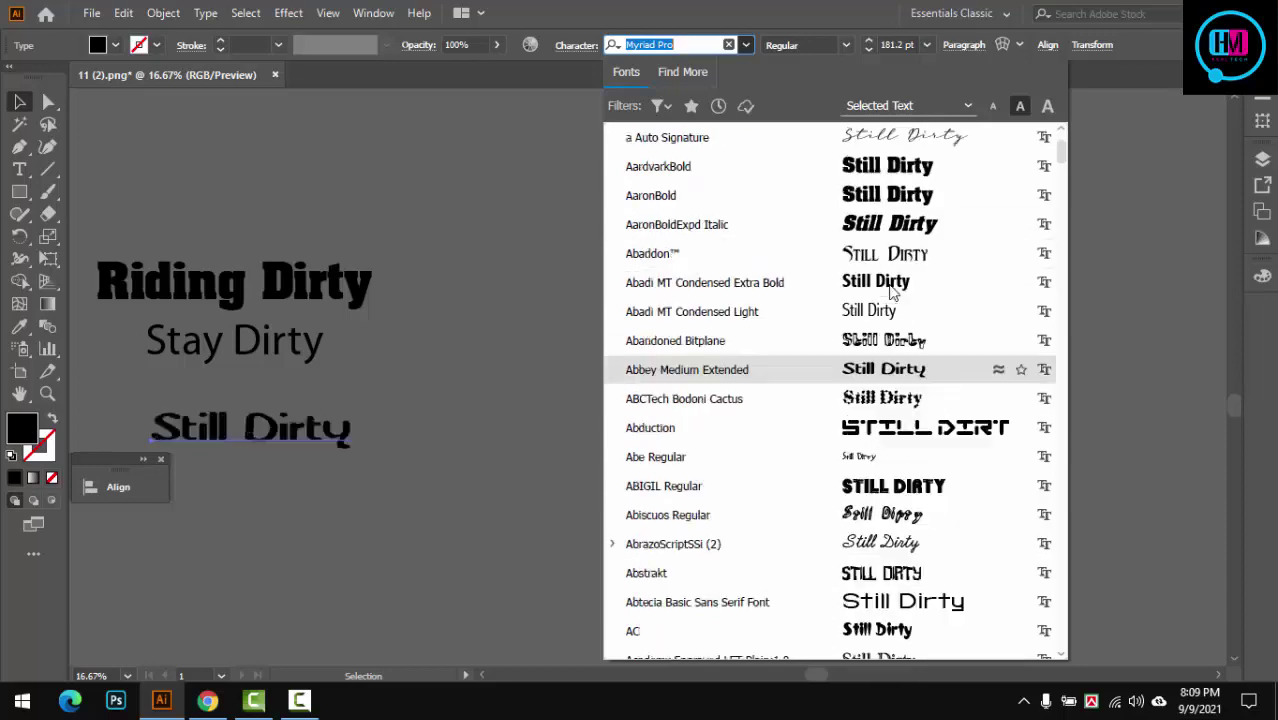
pyautogui.scroll(2, 900, 375)
pyautogui.scroll(2, 899, 350)
pyautogui.scroll(-5, 900, 330)
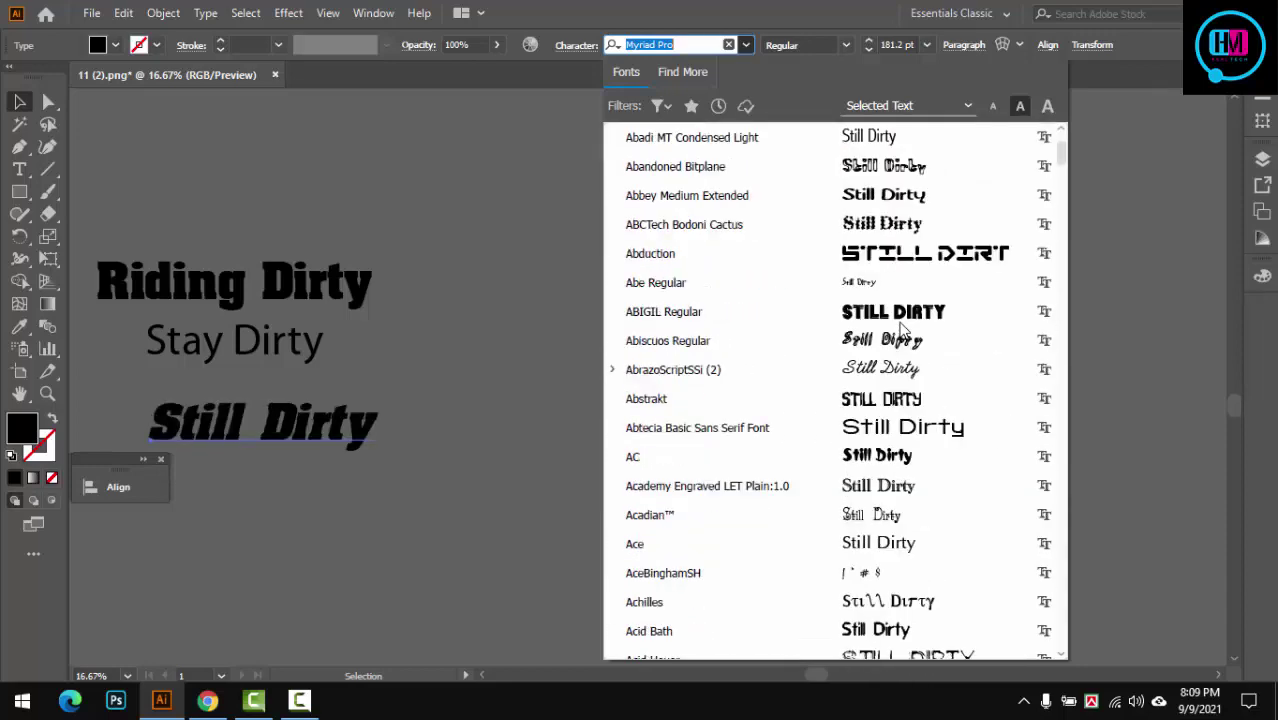
pyautogui.scroll(-2, 896, 310)
pyautogui.click(893, 282)
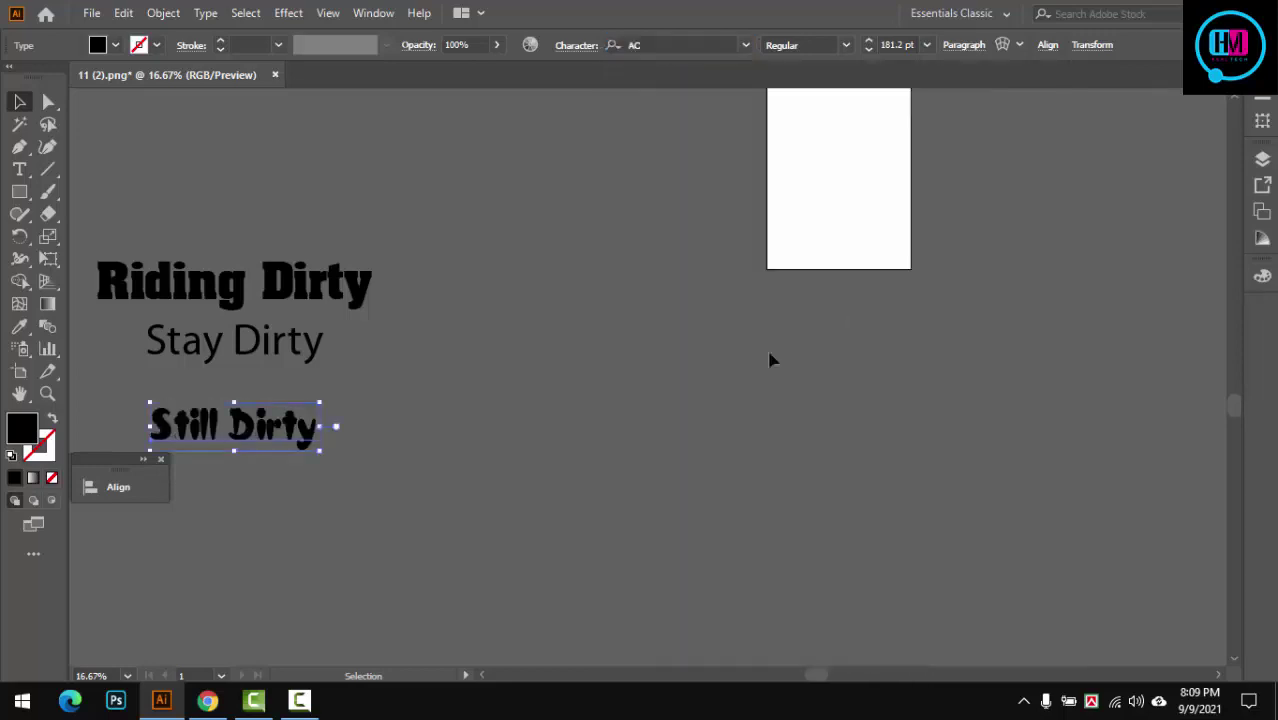
# Step: Move Still Dirty up and set Stay Dirty in the Hello Pirates font
pyautogui.click(770, 357)
pyautogui.hotkey('ctrl', '+')
pyautogui.hotkey('ctrl', '+')
pyautogui.moveTo(580, 560); pyautogui.dragTo(580, 503)
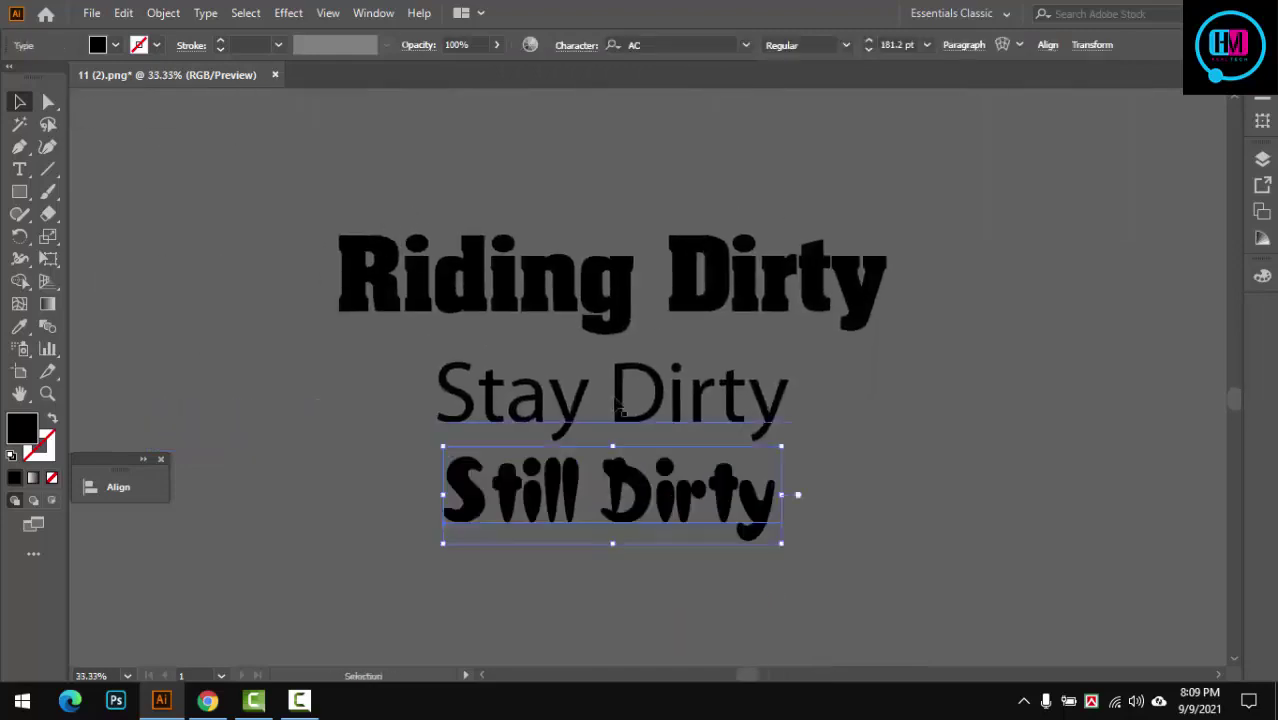
pyautogui.moveTo(620, 405)
pyautogui.mouseDown()
pyautogui.moveTo(616, 385)
pyautogui.moveTo(615, 409)
pyautogui.mouseUp()
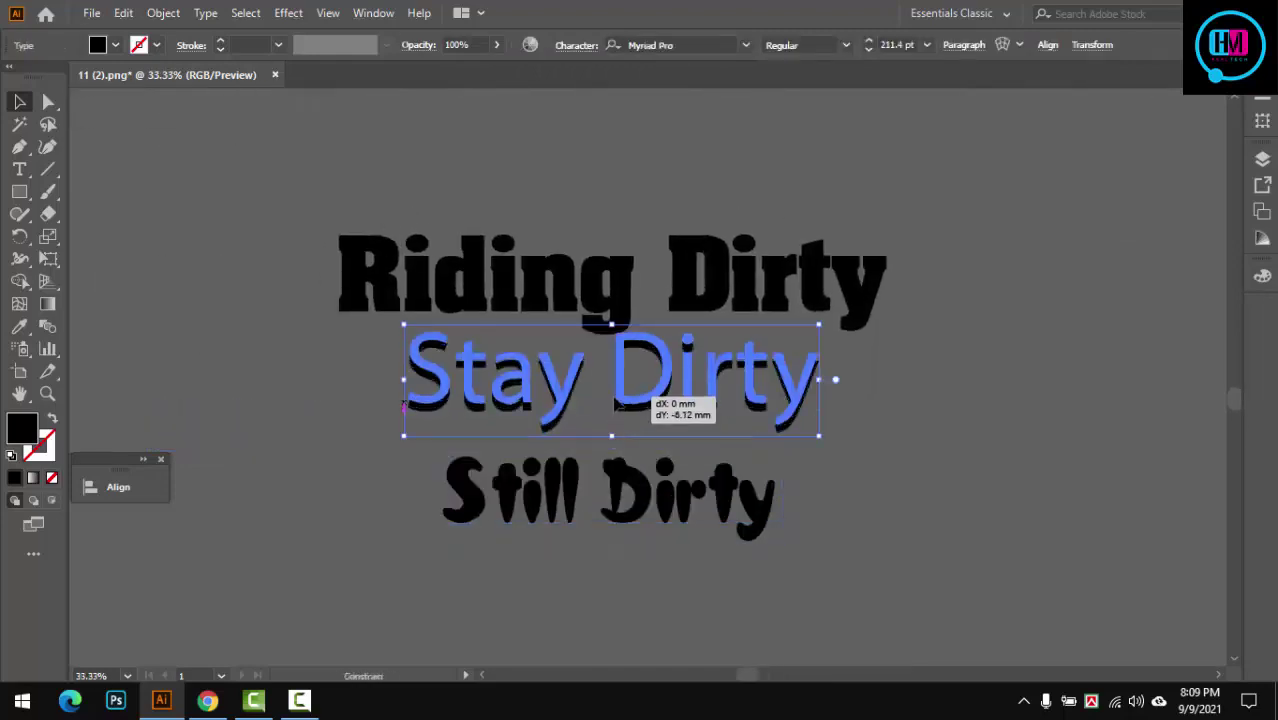
pyautogui.write('hello')
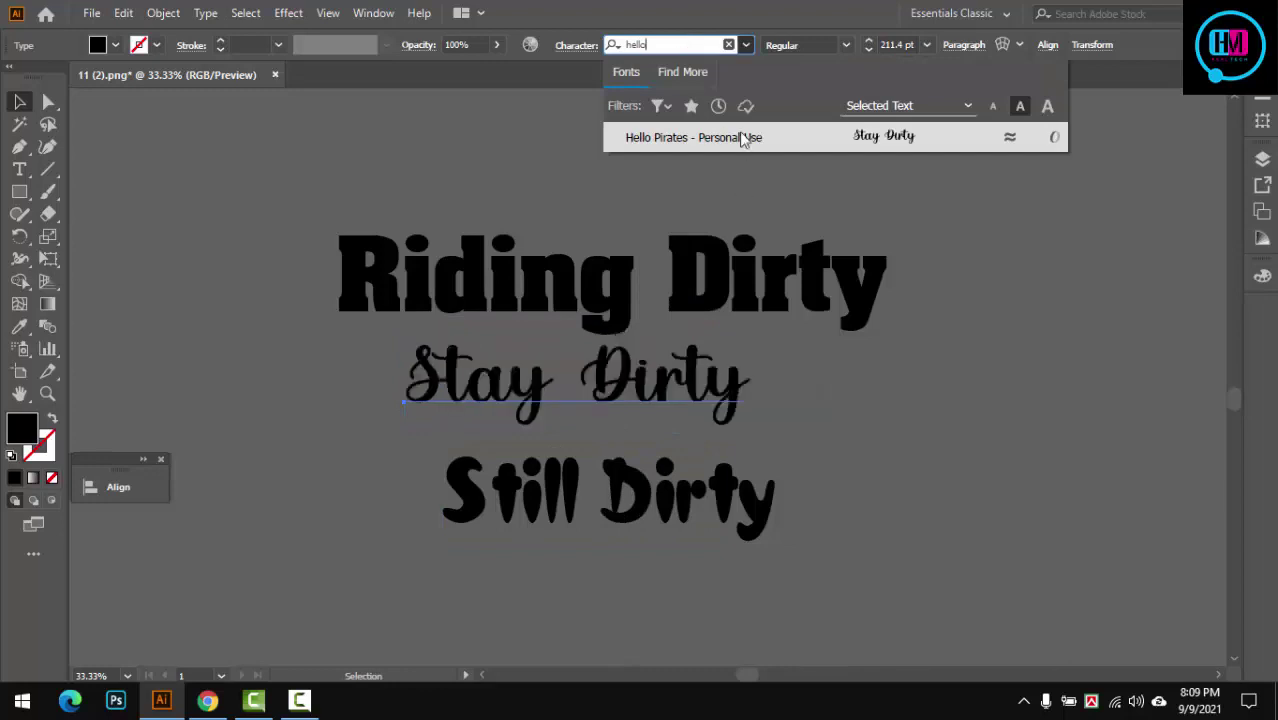
pyautogui.click(670, 134)
# Step: Enlarge Stay Dirty and stack all three lines tightly together
pyautogui.moveTo(745, 435); pyautogui.dragTo(831, 459)
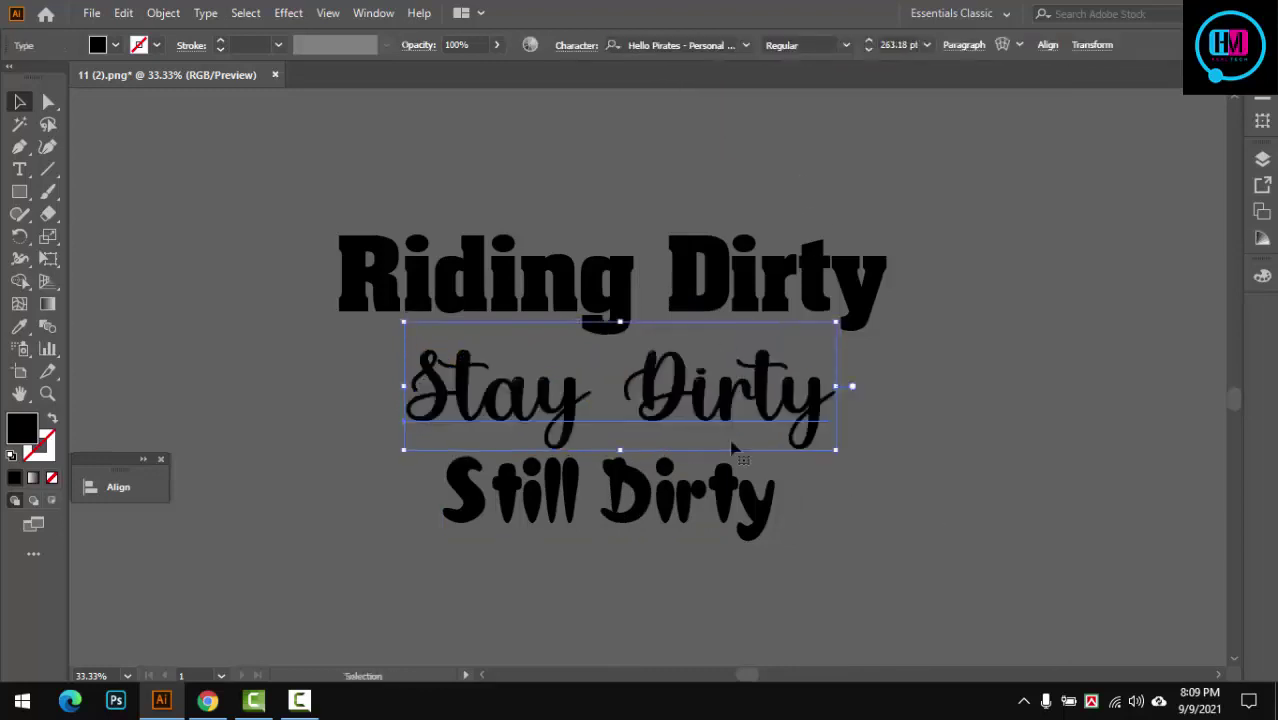
pyautogui.moveTo(660, 403); pyautogui.dragTo(660, 363)
pyautogui.moveTo(660, 500); pyautogui.dragTo(660, 436)
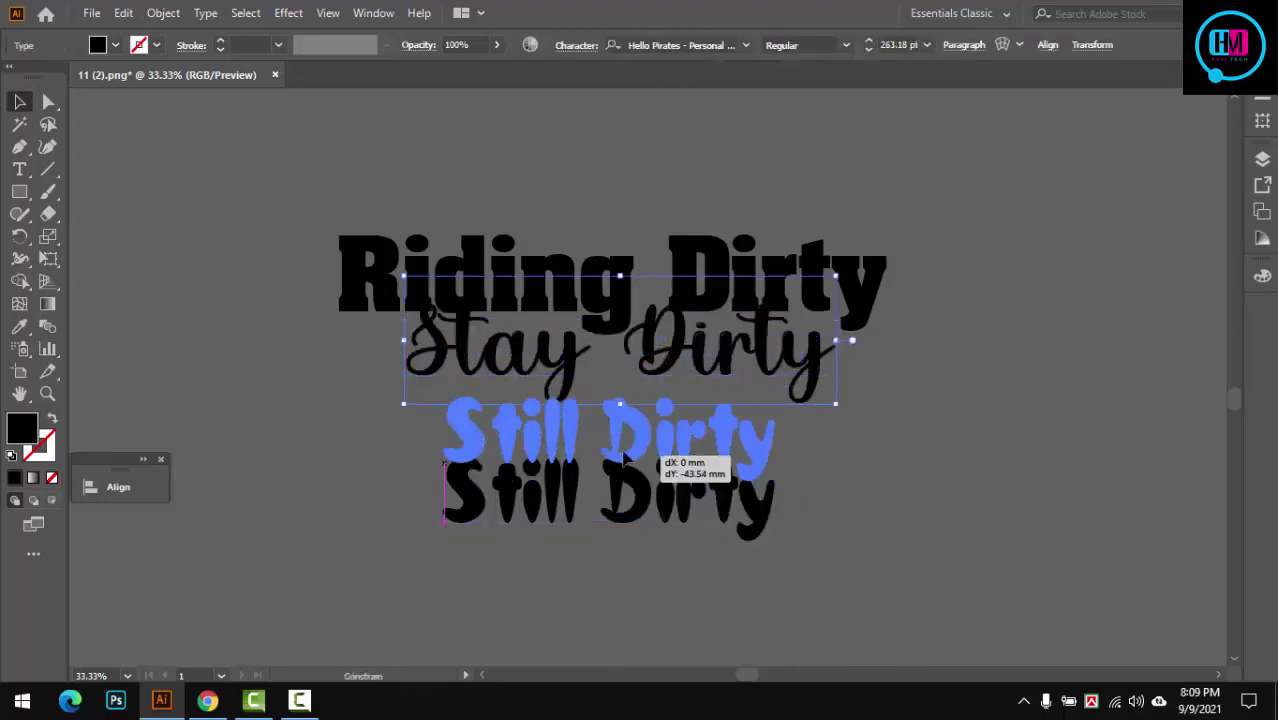
pyautogui.click(267, 493)
# Step: Centre the three text lines on each other with the alignment options
pyautogui.click(137, 495)
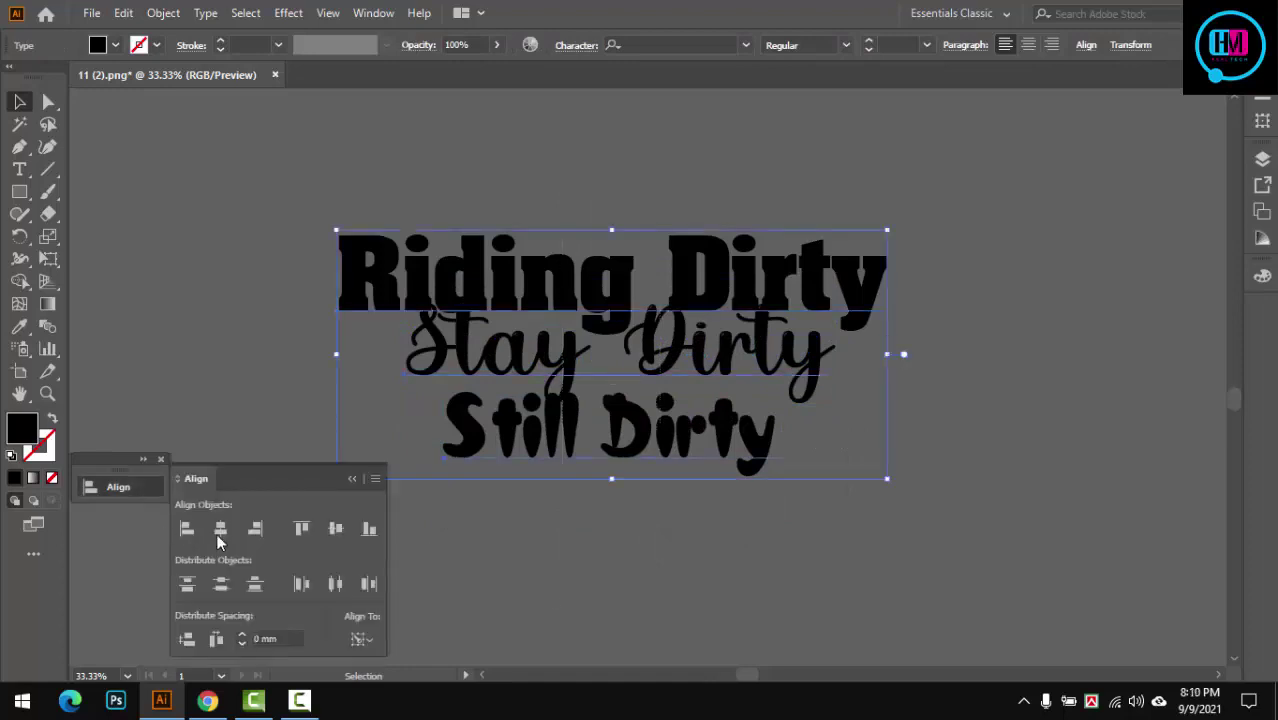
pyautogui.hotkey('ctrl', 'a')
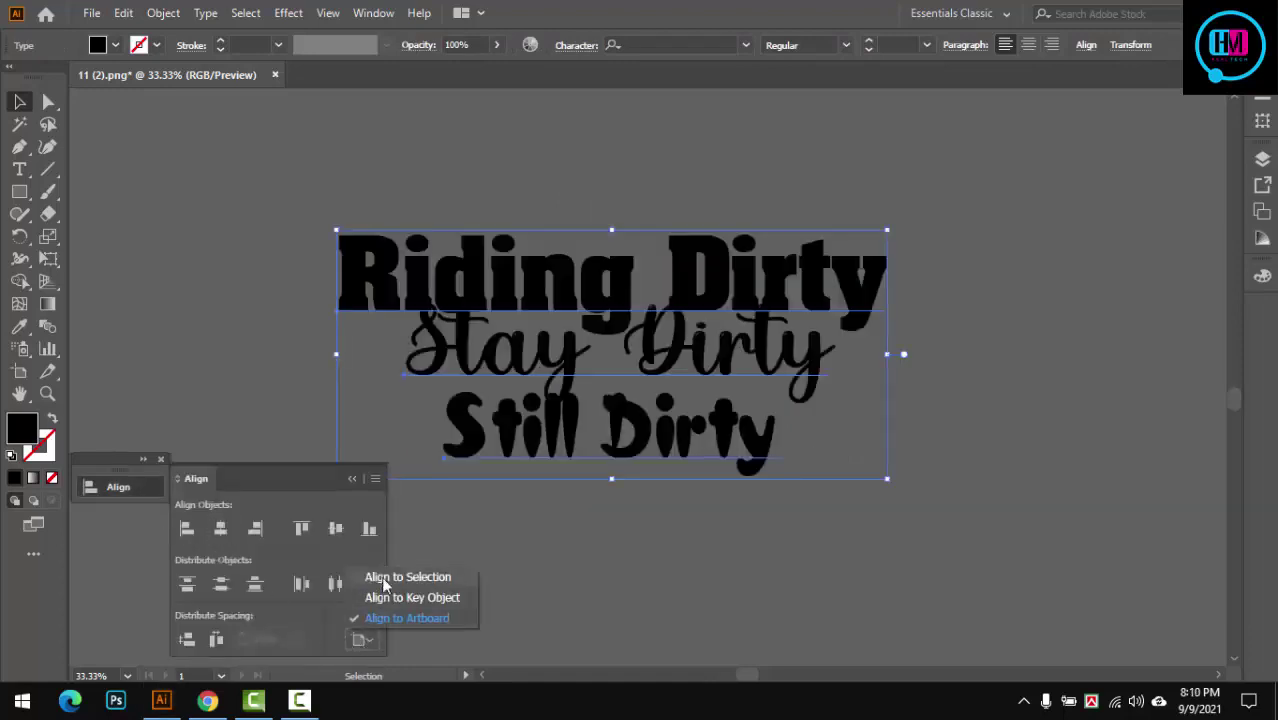
pyautogui.click(220, 537)
pyautogui.click(245, 417)
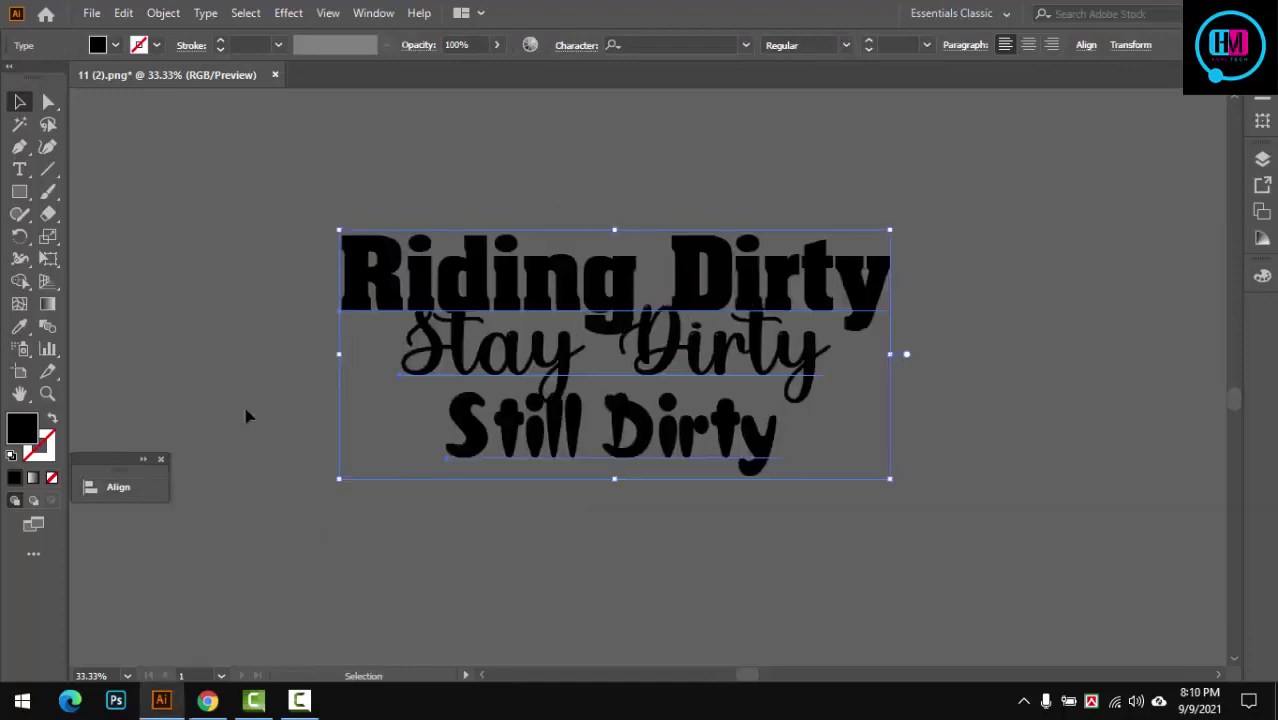
pyautogui.hotkey('ctrl', 'a')
pyautogui.click(690, 647)
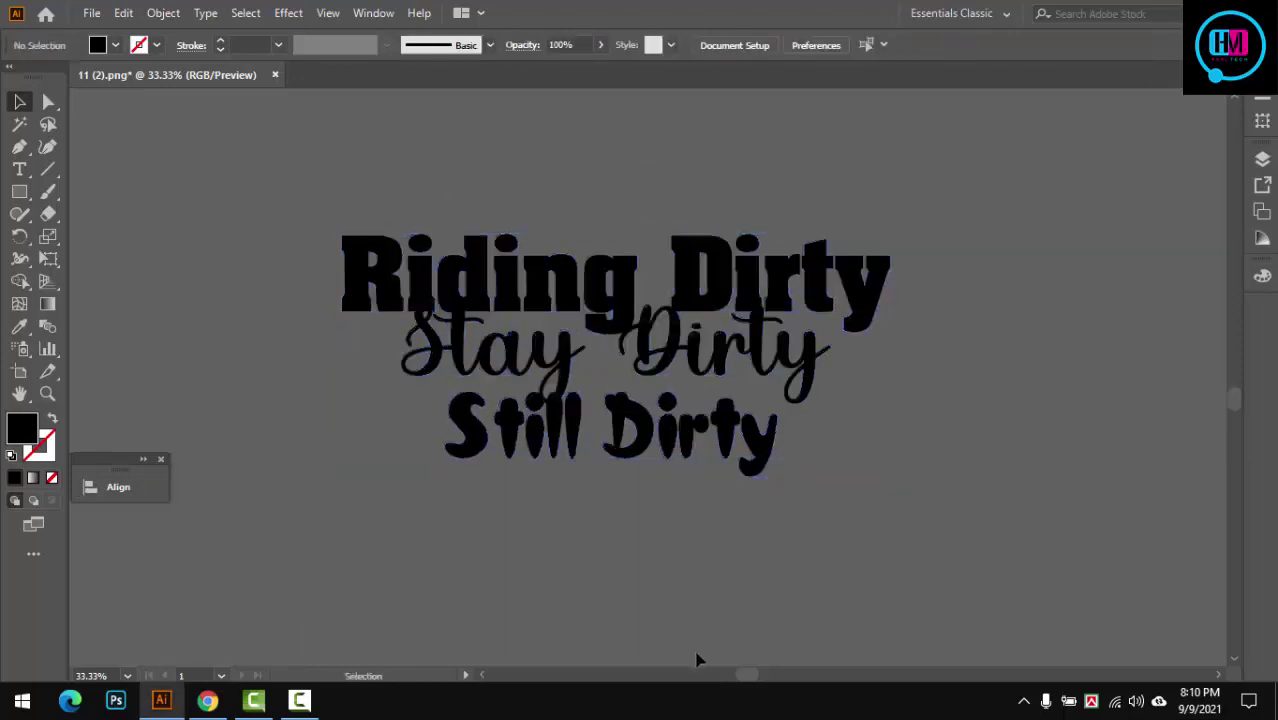
pyautogui.scroll(2, 656, 363)
pyautogui.scroll(-1, 700, 400)
# Step: Give Stay Dirty a 3 mm offset path outline and show the Pathfinder panel
pyautogui.click(785, 440)
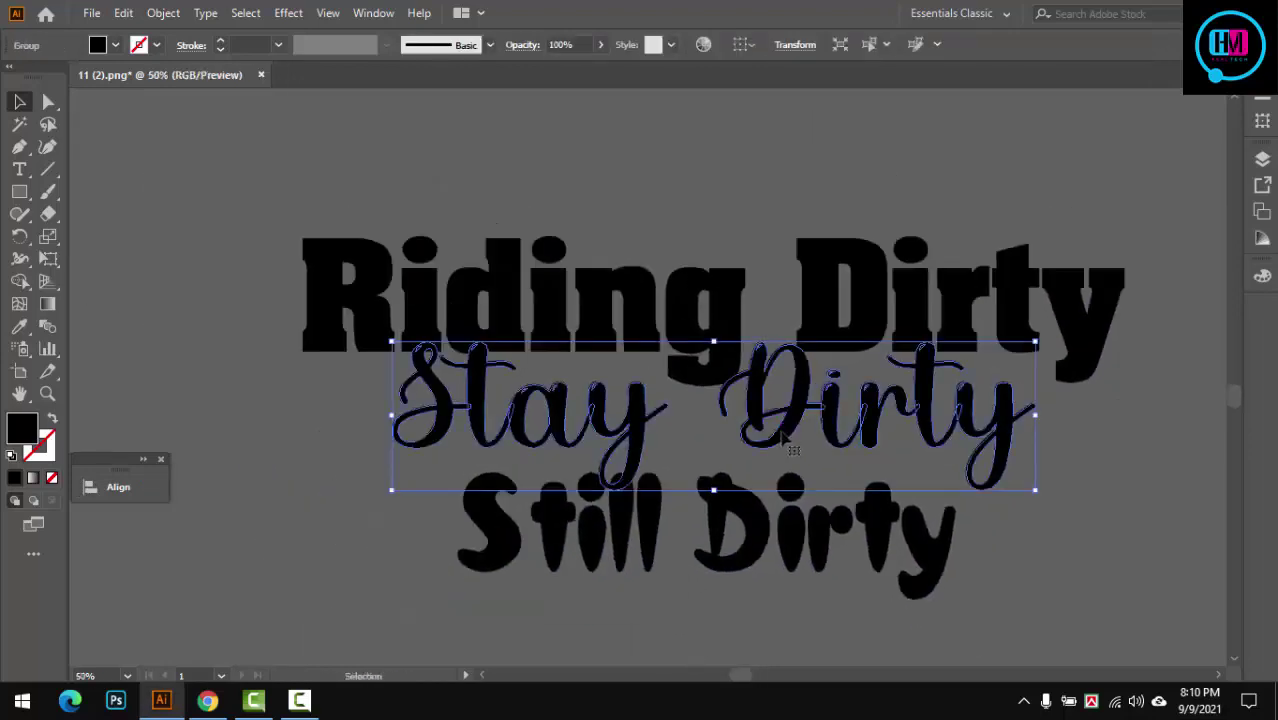
pyautogui.hotkey('alt', 'o')
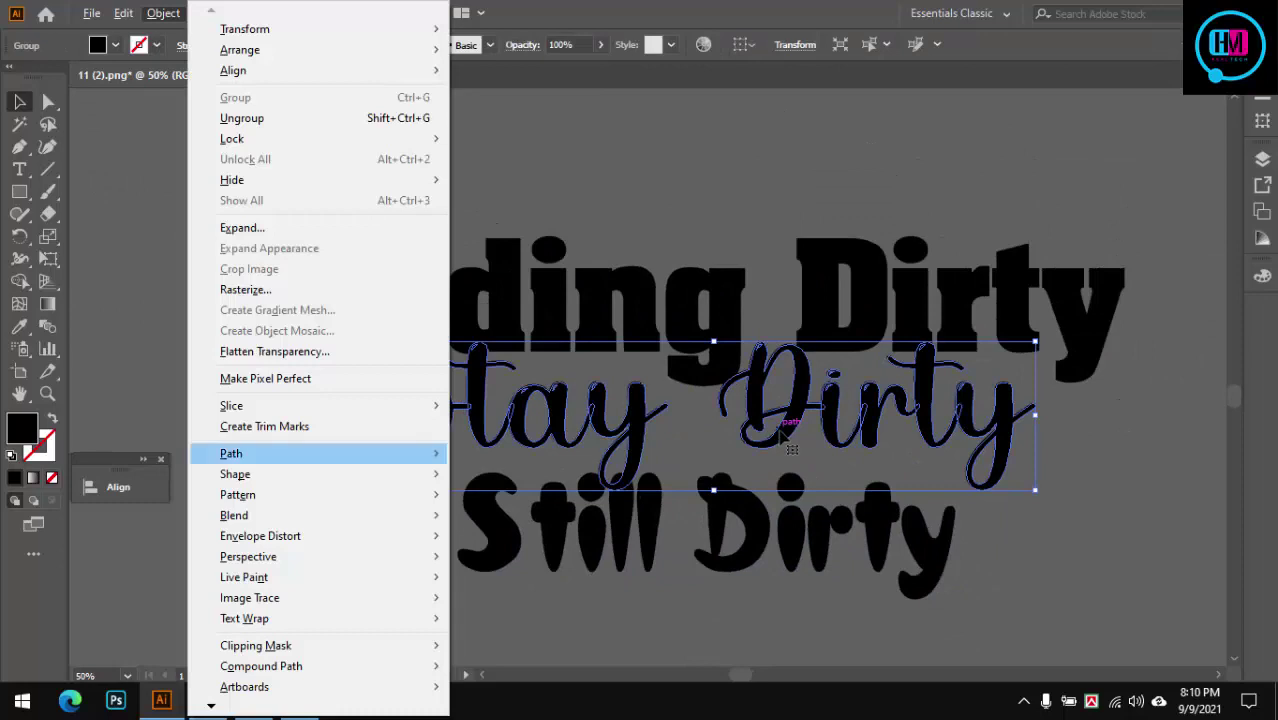
pyautogui.press('Right')
pyautogui.press('Down')
pyautogui.press('Down')
pyautogui.press('Down')
pyautogui.press('Return')
pyautogui.click(972, 351)
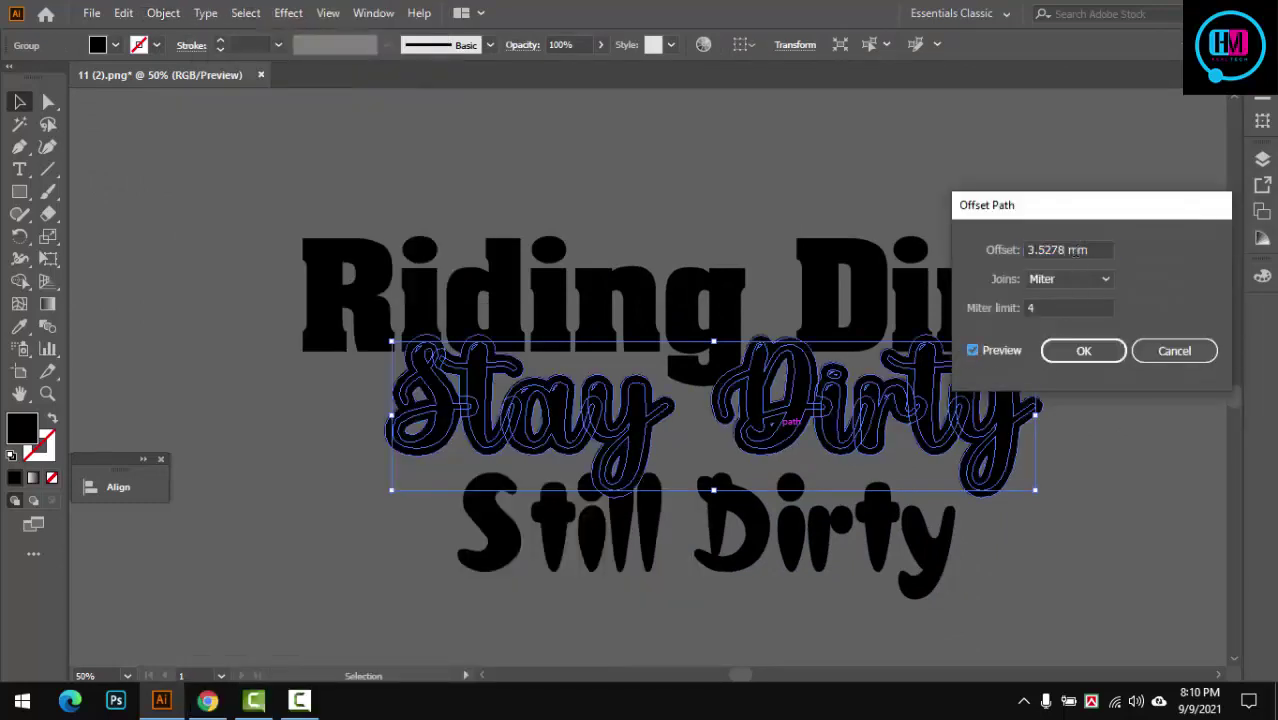
pyautogui.doubleClick(1071, 250)
pyautogui.write('3')
pyautogui.click(1084, 352)
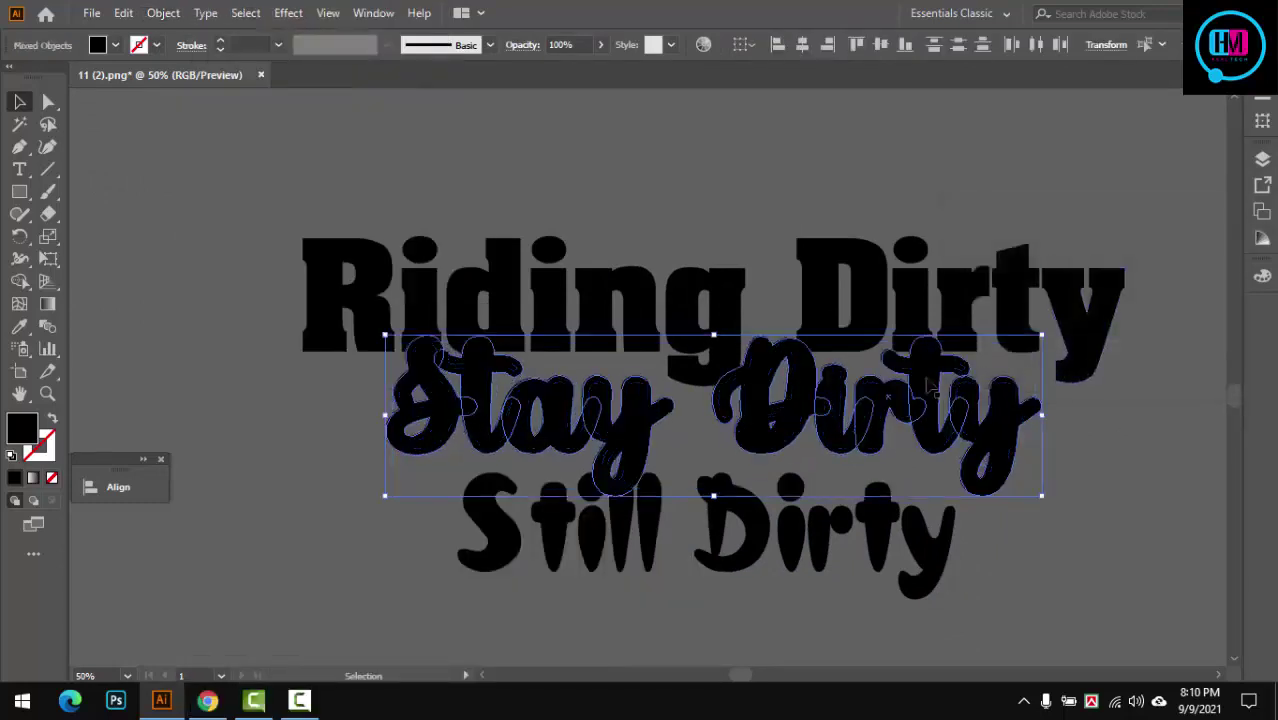
pyautogui.click(373, 13)
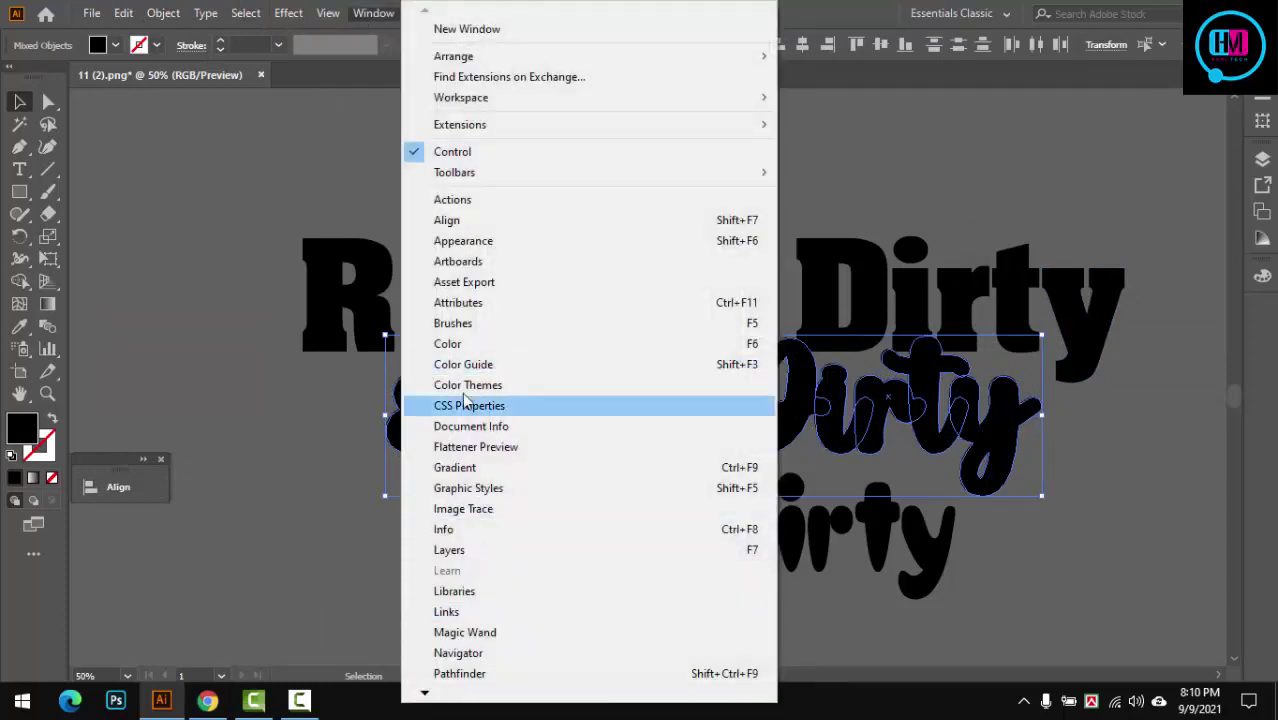
pyautogui.click(430, 674)
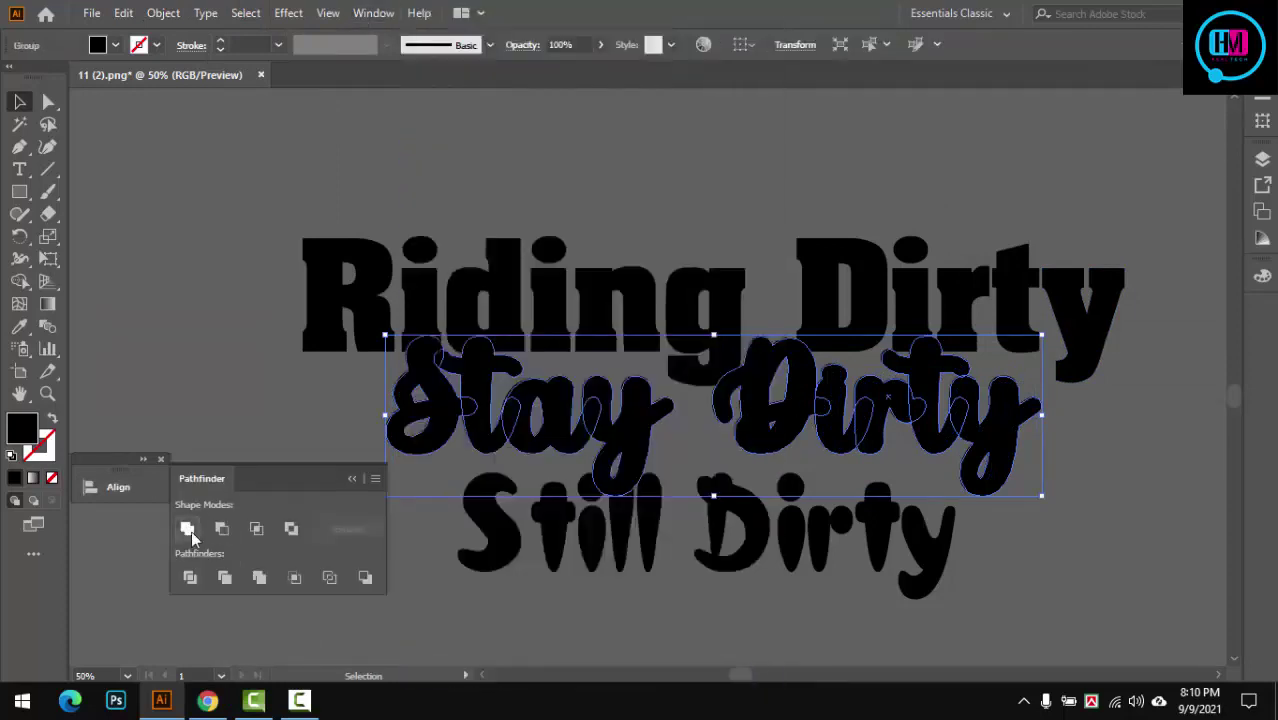
# Step: Use Shape Builder to delete the offset outline around Stay and the leftover dome above the i
pyautogui.click(349, 479)
pyautogui.hotkey('ctrl', 'a')
pyautogui.hotkey('shift', 'm')
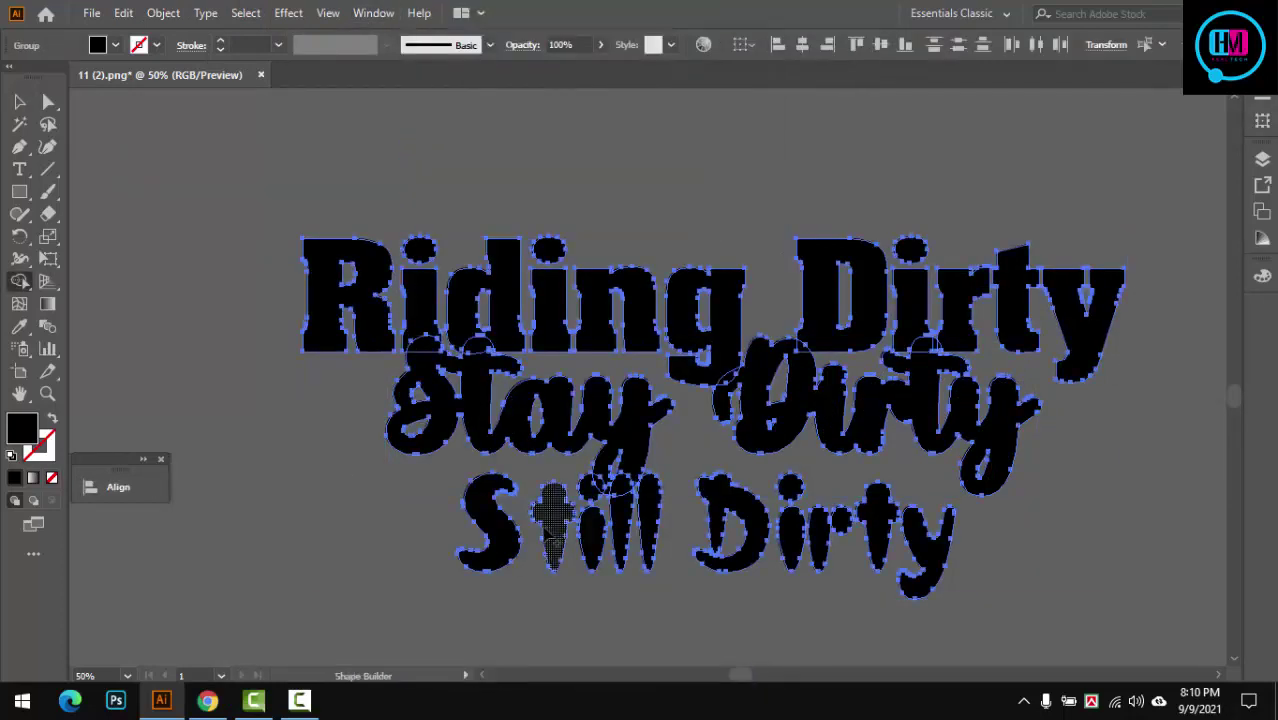
pyautogui.scroll(3, 437, 408)
pyautogui.keyDown('alt'); pyautogui.click(585, 365); pyautogui.keyUp('alt')
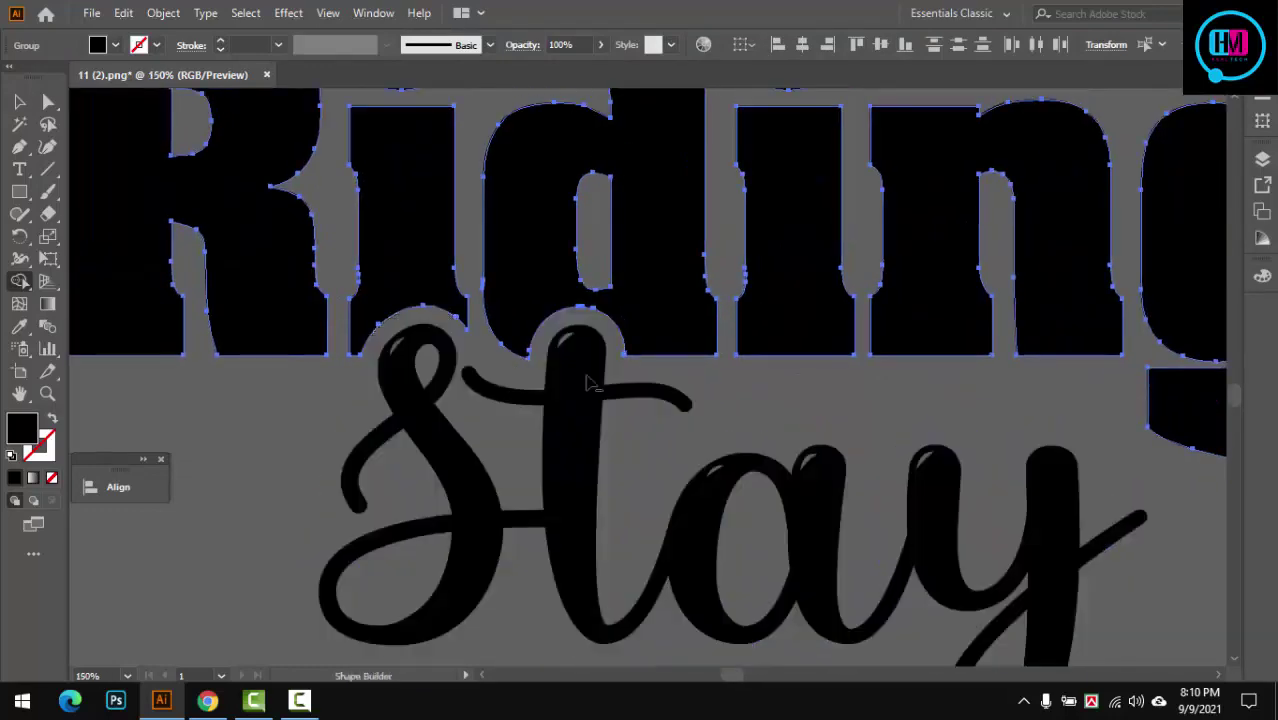
pyautogui.scroll(-3, 655, 432)
pyautogui.scroll(5, 655, 432)
pyautogui.keyDown('alt'); pyautogui.click(563, 407); pyautogui.keyUp('alt')
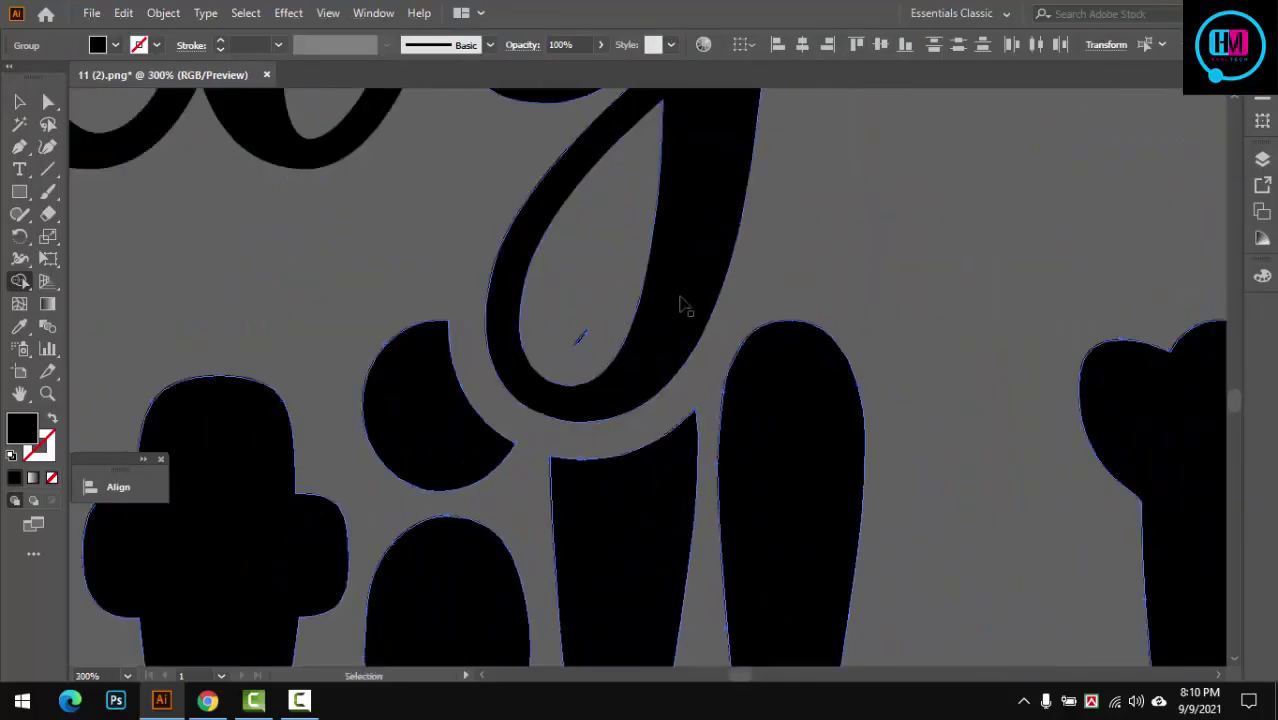
pyautogui.scroll(1, 525, 382)
pyautogui.scroll(-3, 611, 340)
pyautogui.scroll(6, 611, 340)
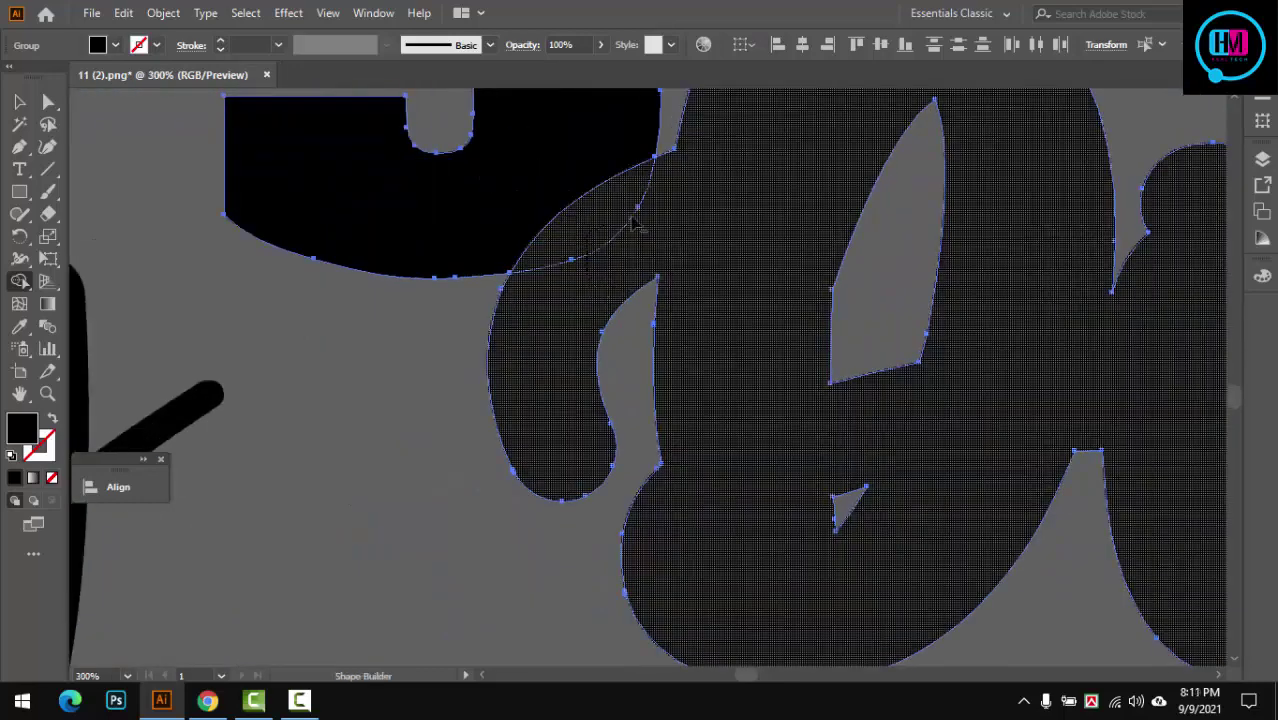
pyautogui.scroll(-5, 615, 268)
pyautogui.scroll(4, 615, 268)
pyautogui.scroll(-2, 615, 268)
pyautogui.scroll(-3, 664, 299)
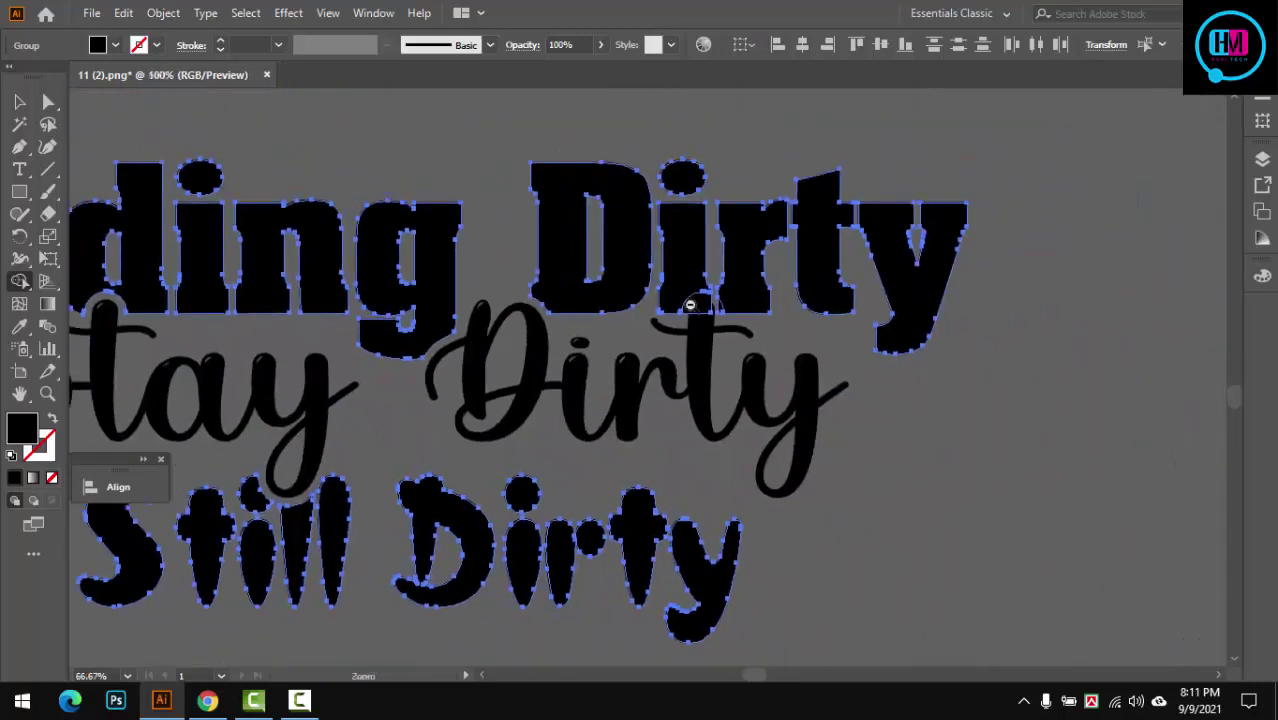
pyautogui.scroll(4, 698, 293)
pyautogui.scroll(-2, 790, 377)
pyautogui.scroll(-1, 531, 405)
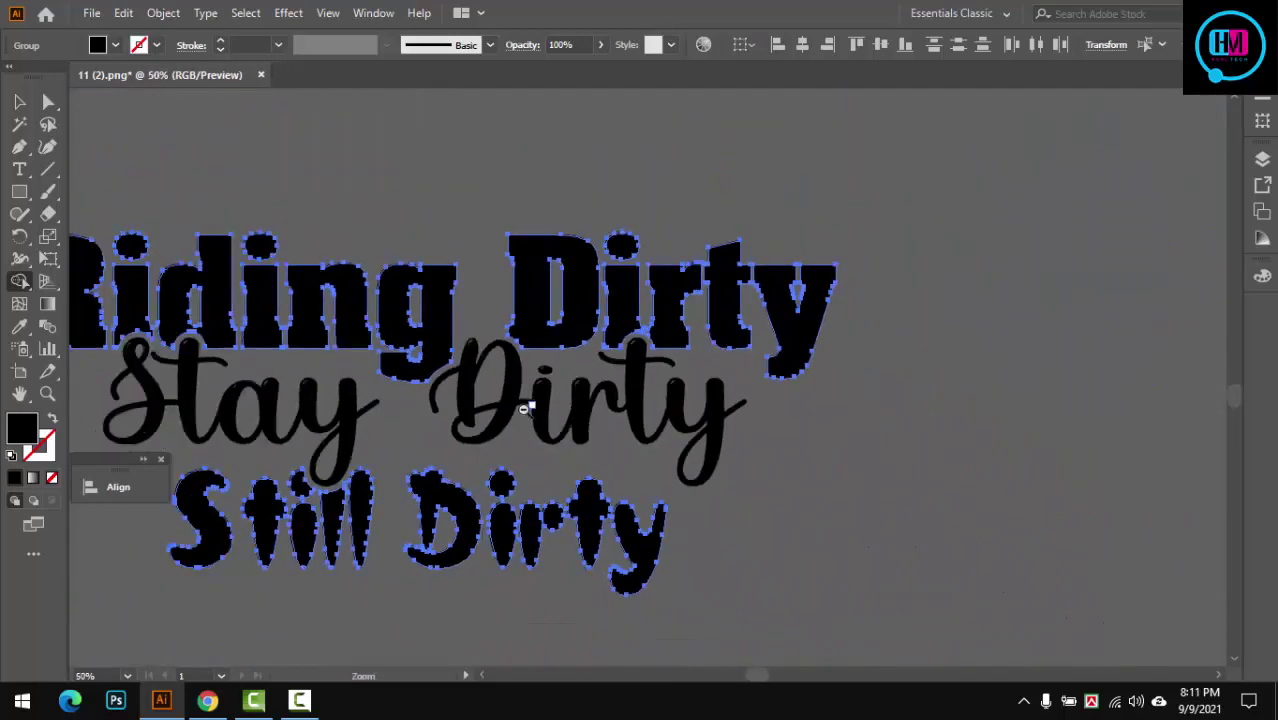
pyautogui.scroll(-1, 625, 579)
pyautogui.scroll(-1, 645, 570)
# Step: Dock the Pathfinder panel and Unite the text group into one shape
pyautogui.press('v')
pyautogui.click(645, 570)
pyautogui.scroll(-3, 645, 570)
pyautogui.scroll(5, 586, 429)
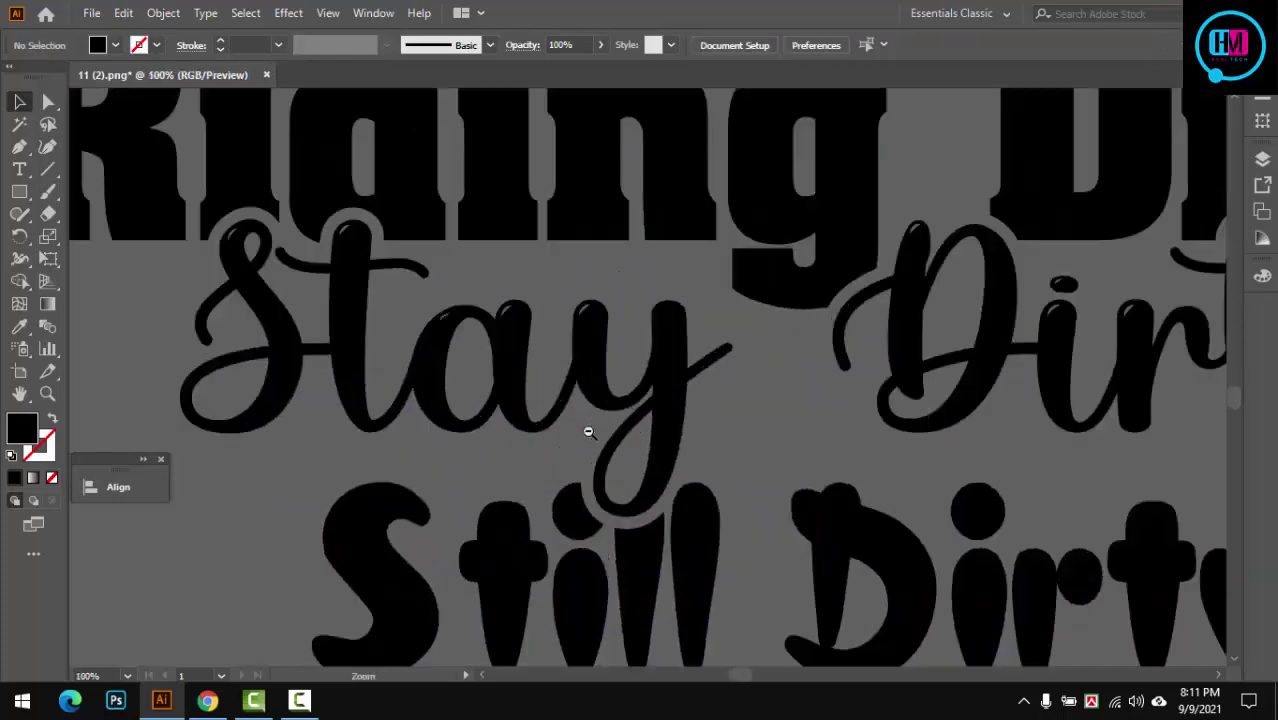
pyautogui.scroll(-1, 586, 429)
pyautogui.scroll(-4, 596, 513)
pyautogui.scroll(2, 596, 513)
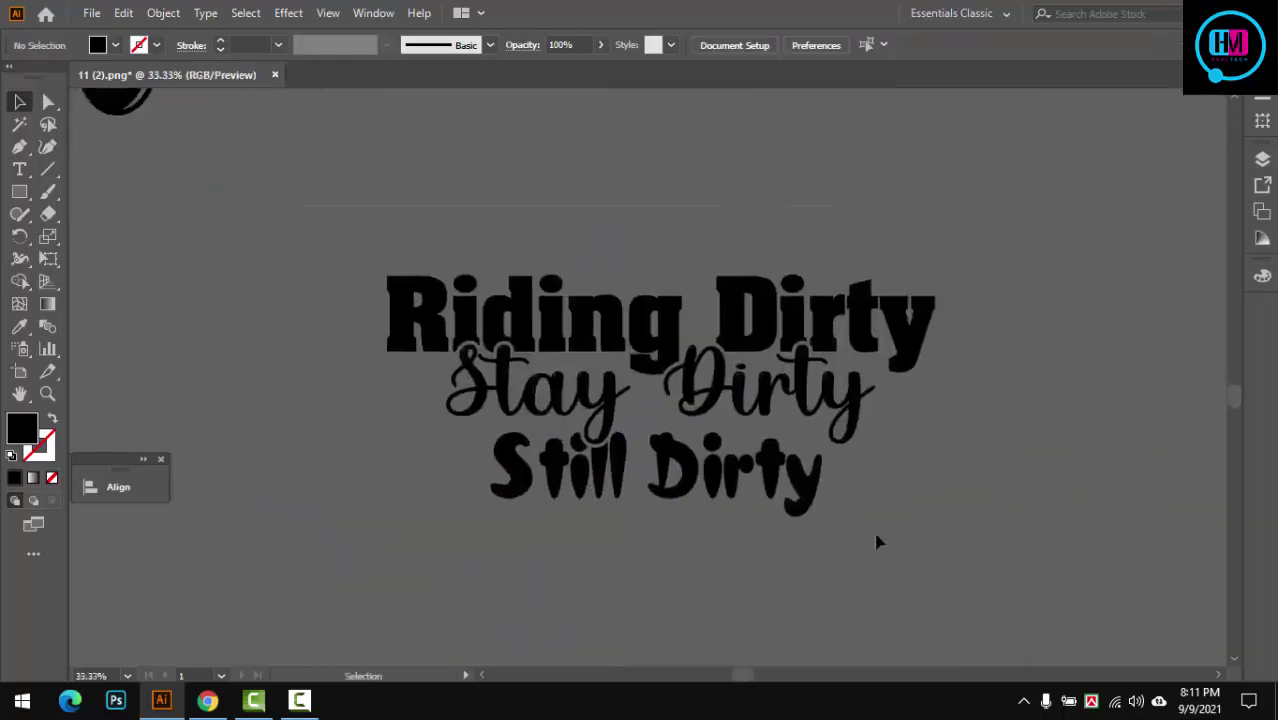
pyautogui.click(790, 470)
pyautogui.click(375, 12)
pyautogui.click(470, 671)
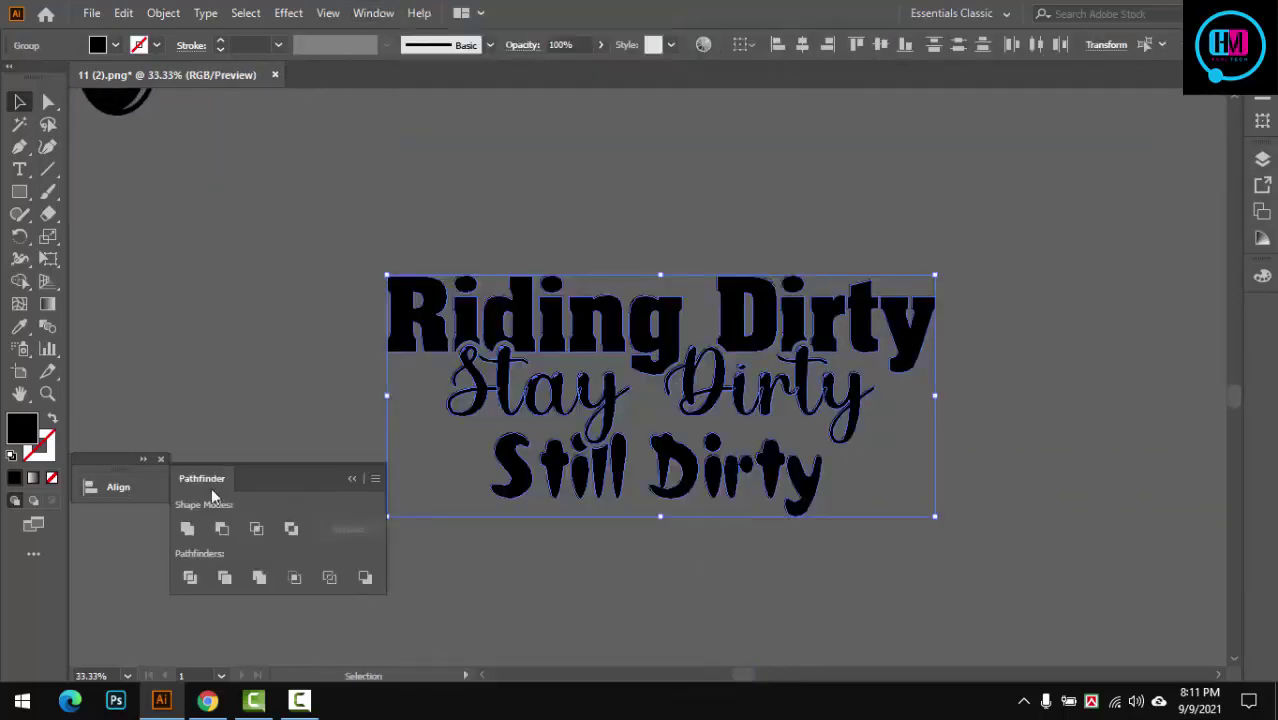
pyautogui.moveTo(207, 484); pyautogui.dragTo(121, 483)
pyautogui.click(121, 486)
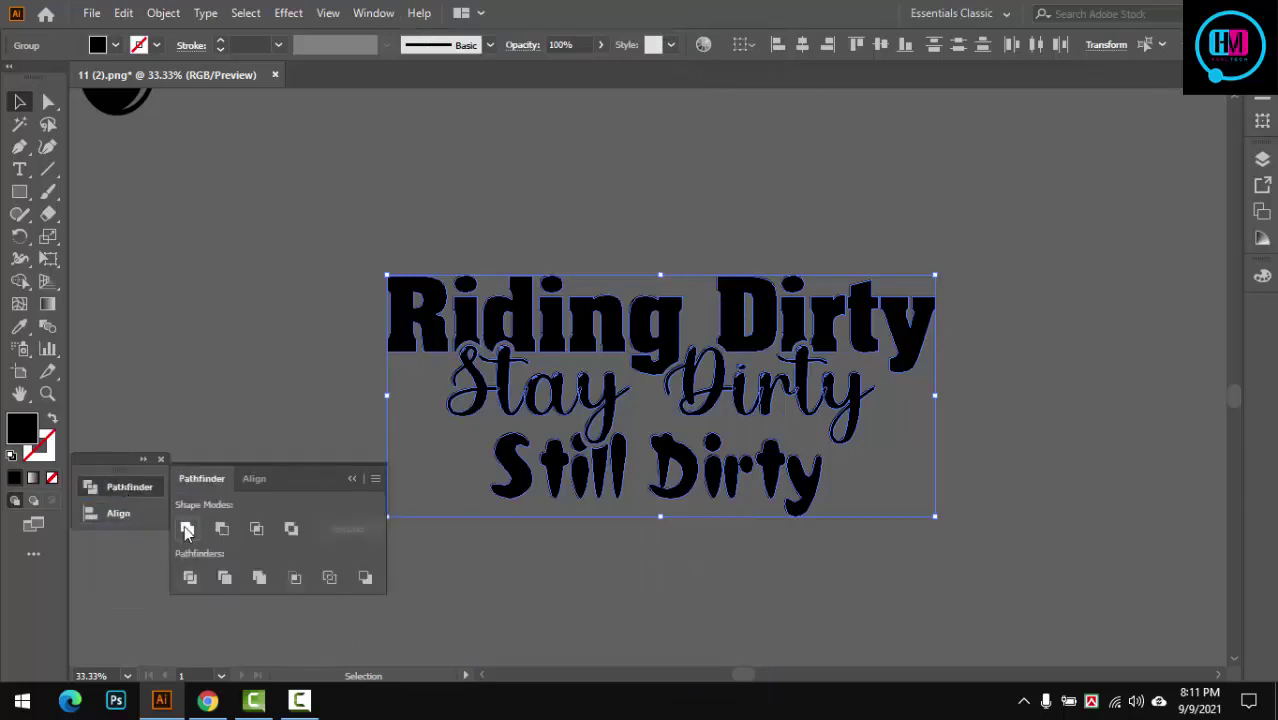
pyautogui.click(186, 530)
pyautogui.click(334, 363)
pyautogui.scroll(-4, 575, 410)
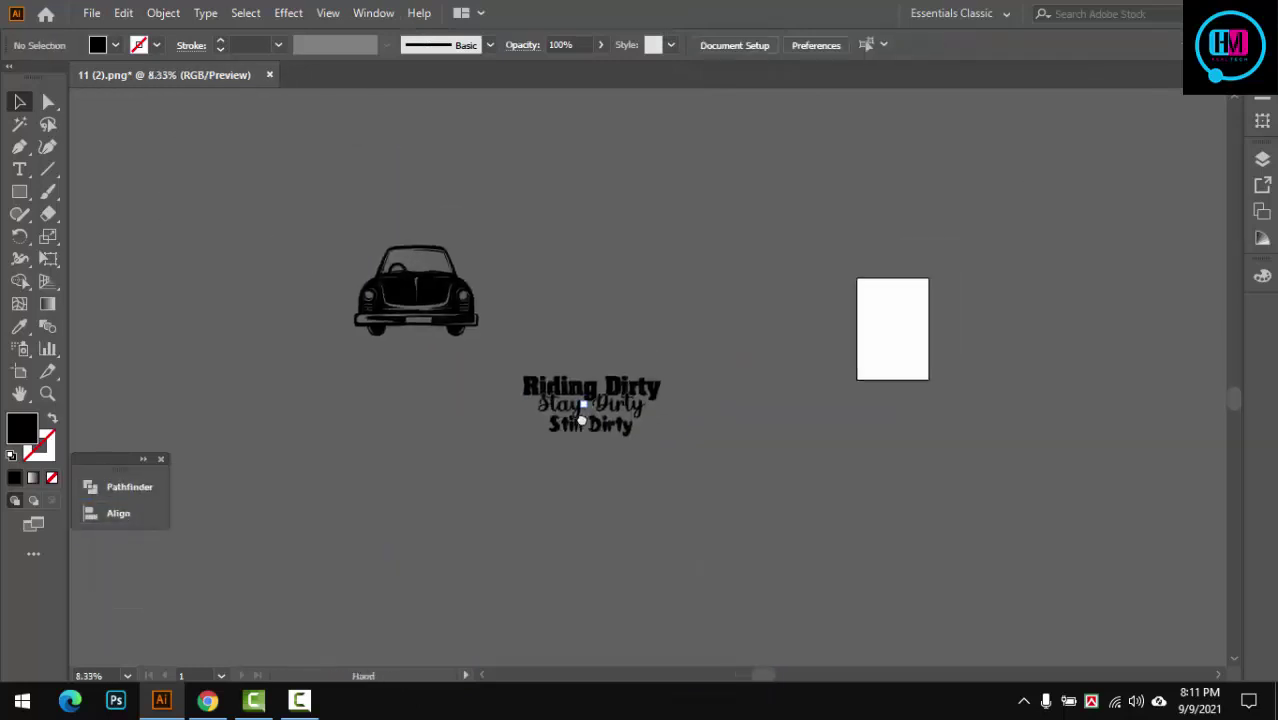
pyautogui.scroll(5, 658, 392)
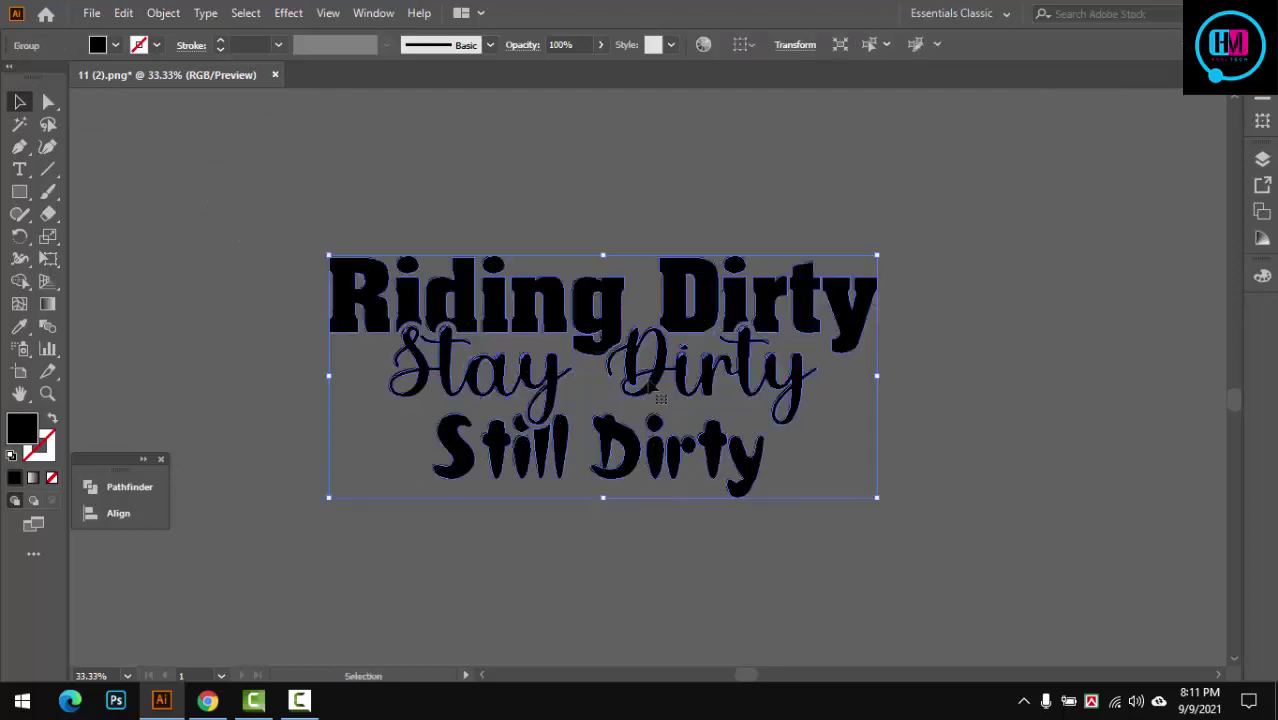
# Step: Position the car above the text and place a ruler guide at the text's left edge
pyautogui.scroll(-3, 648, 426)
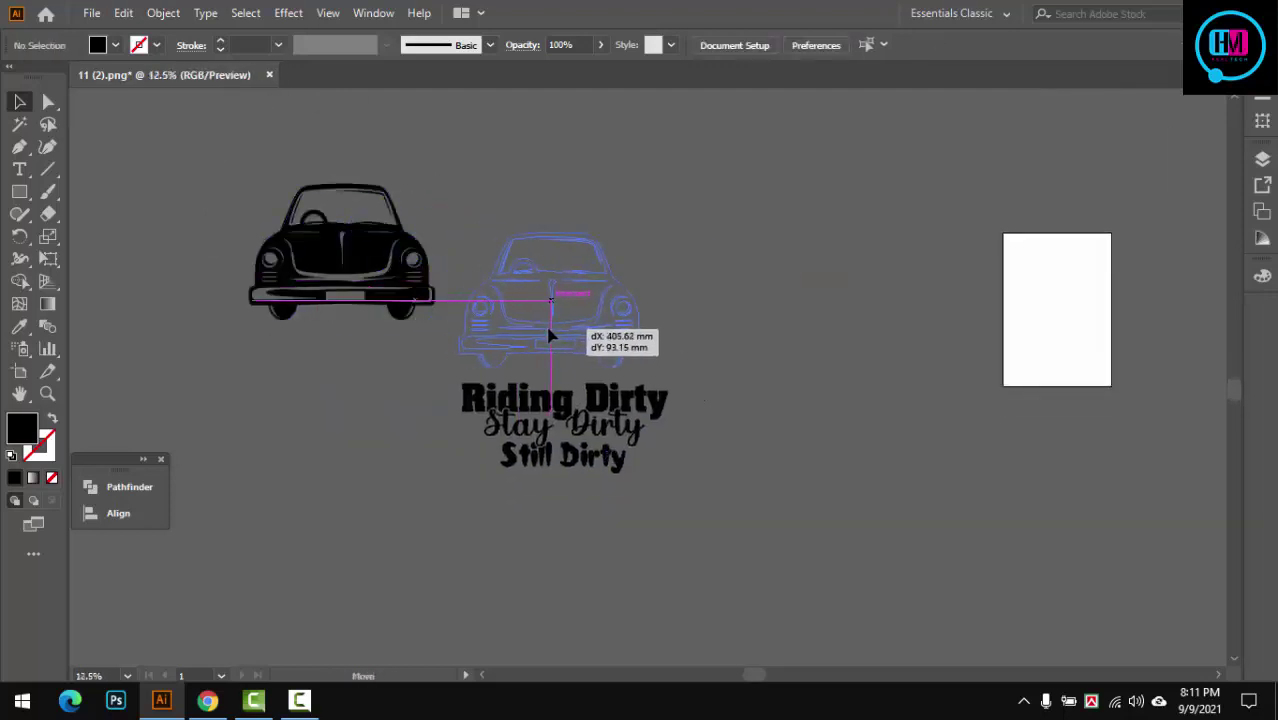
pyautogui.moveTo(550, 336); pyautogui.dragTo(552, 338)
pyautogui.scroll(2, 560, 345)
pyautogui.moveTo(575, 270); pyautogui.dragTo(592, 288)
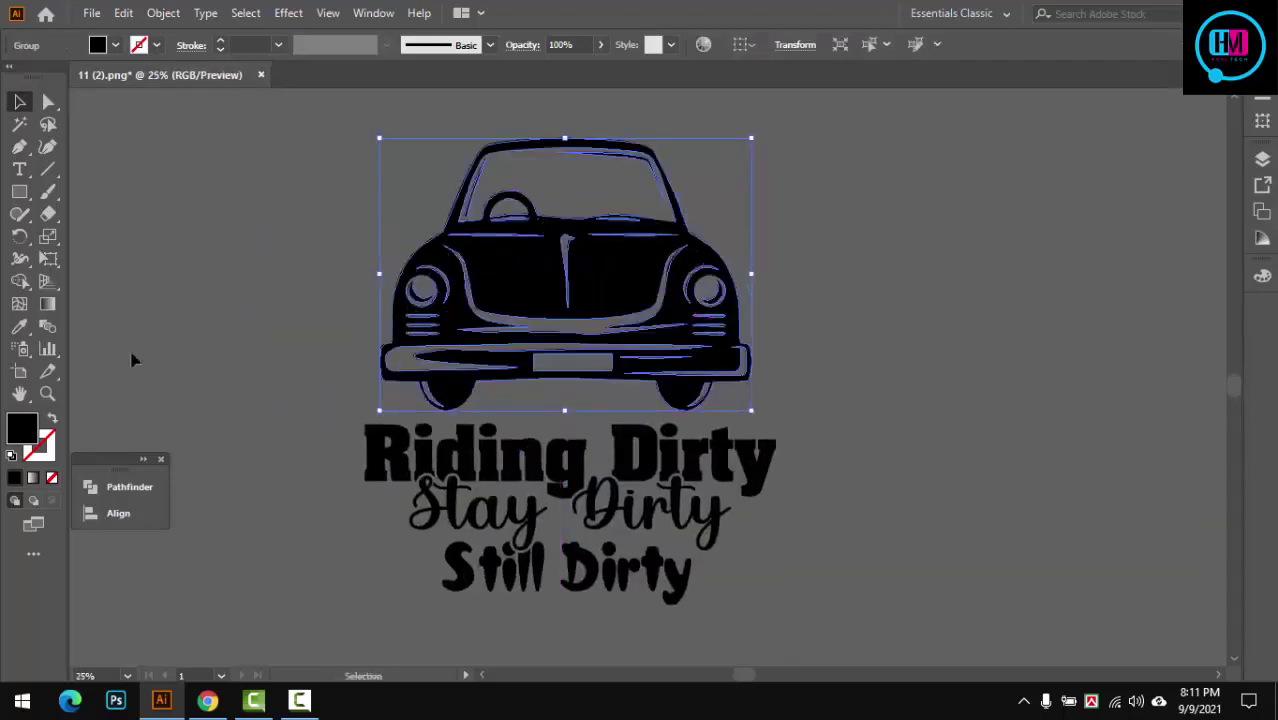
pyautogui.hotkey('ctrl', 'r')
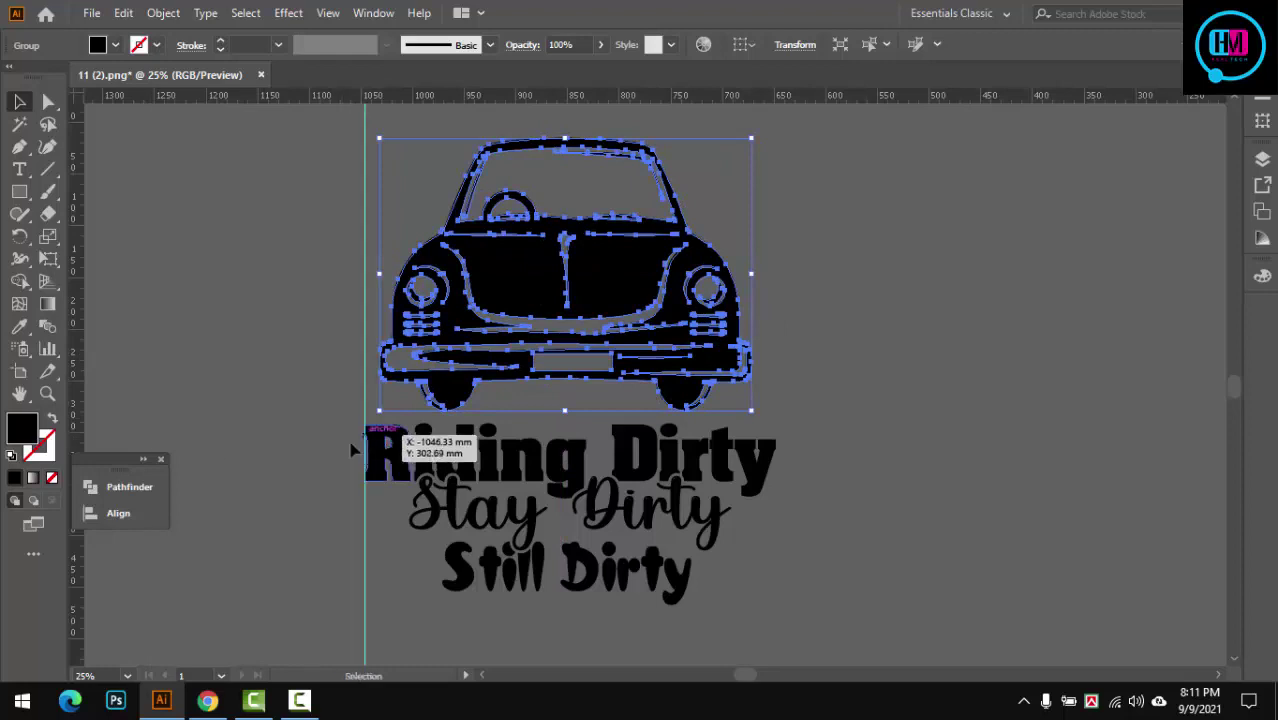
pyautogui.moveTo(352, 450); pyautogui.dragTo(365, 443)
pyautogui.scroll(10, 379, 299)
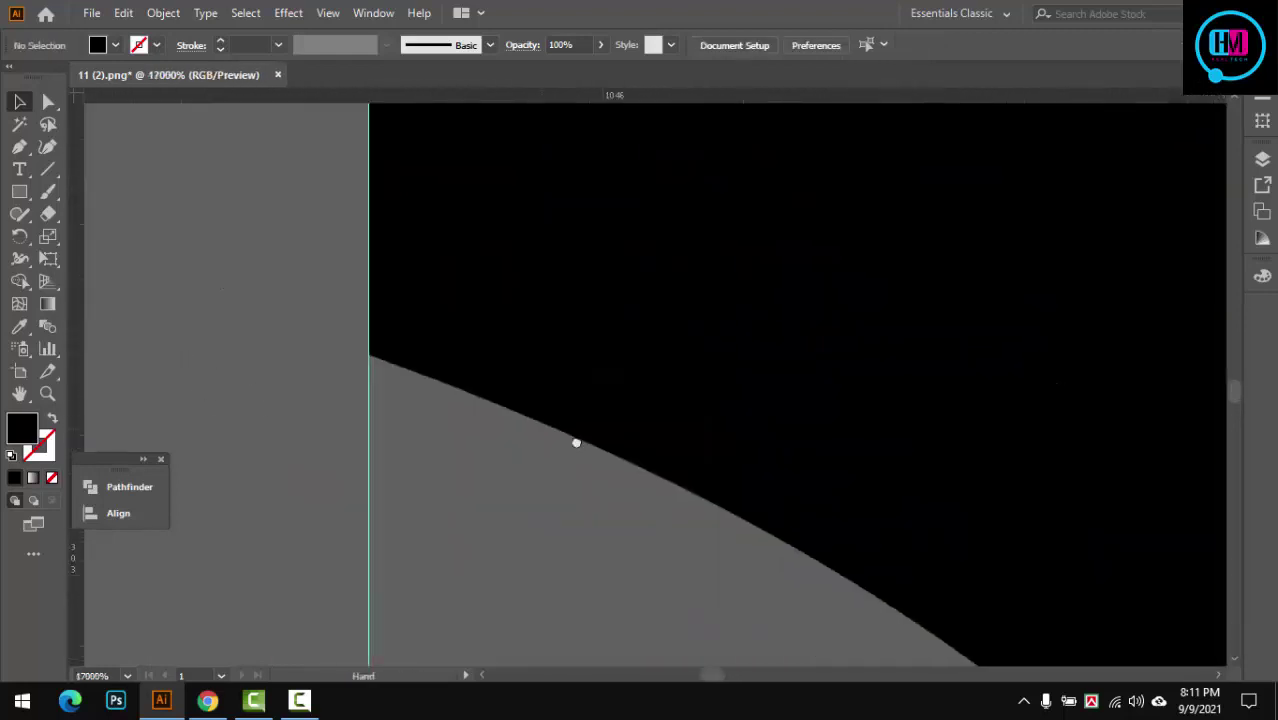
pyautogui.scroll(-10, 385, 428)
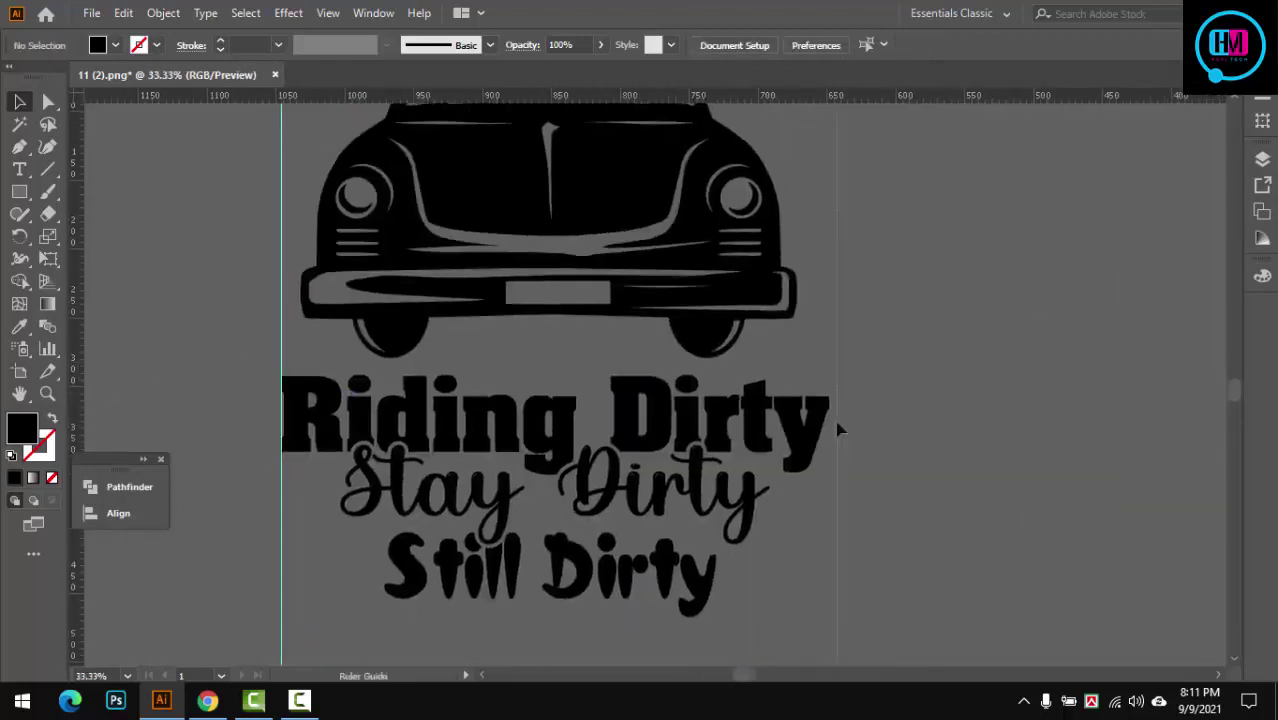
pyautogui.scroll(10, 850, 445)
pyautogui.scroll(-10, 804, 391)
pyautogui.scroll(-2, 776, 397)
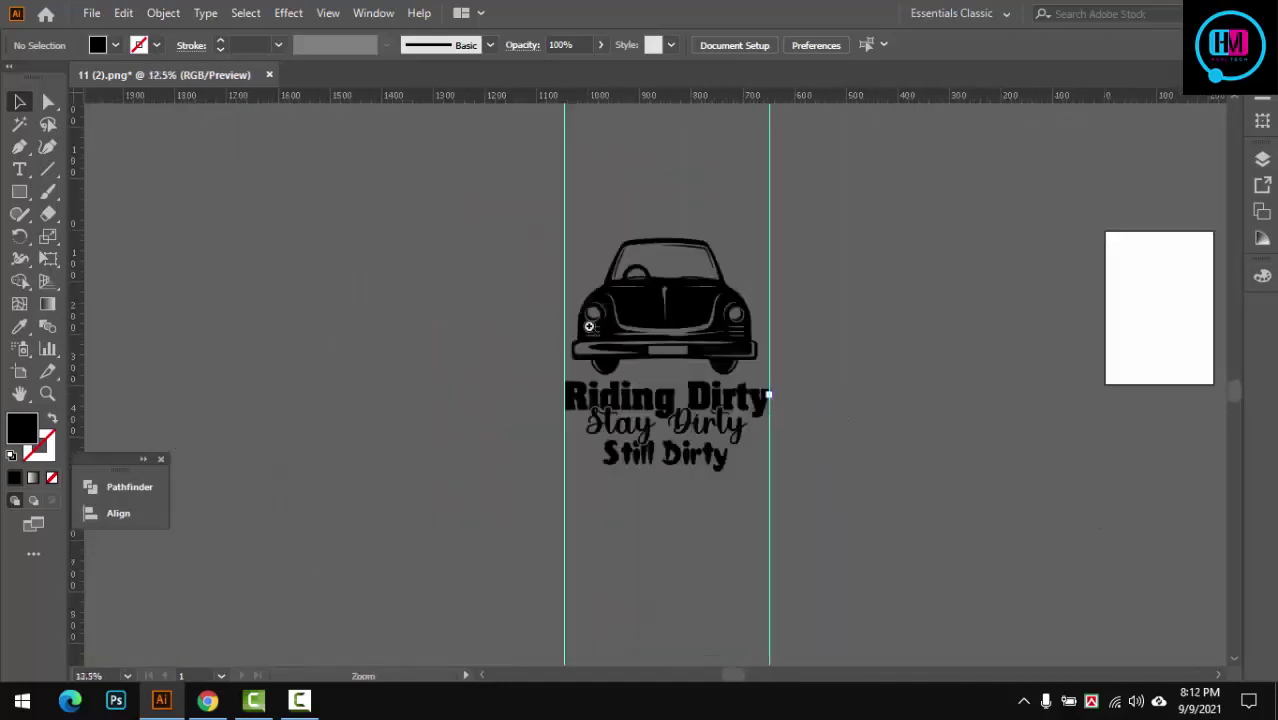
pyautogui.scroll(5, 591, 327)
# Step: Scale the car to span the guides, lower it toward the text, and unlock the guides
pyautogui.moveTo(593, 374); pyautogui.dragTo(599, 408)
pyautogui.scroll(-5, 599, 408)
pyautogui.scroll(3, 687, 357)
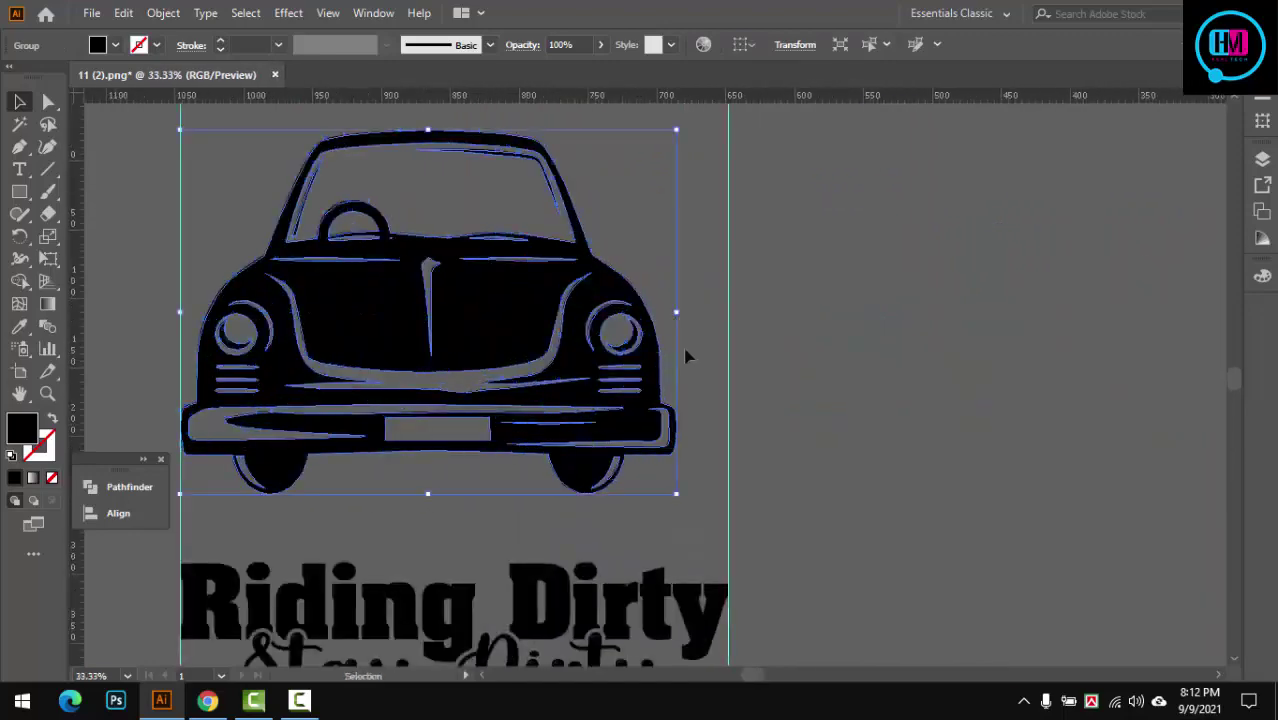
pyautogui.moveTo(673, 311); pyautogui.dragTo(727, 325)
pyautogui.scroll(-3, 656, 436)
pyautogui.scroll(3, 673, 200)
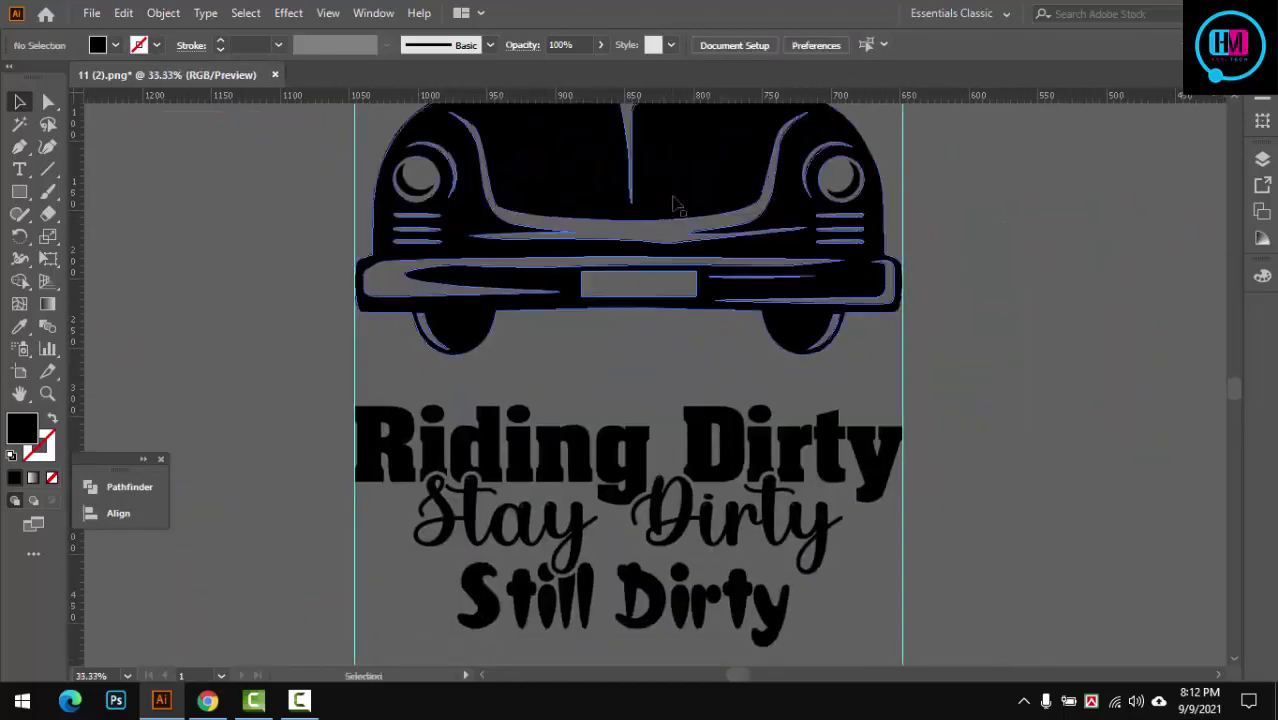
pyautogui.moveTo(705, 227); pyautogui.dragTo(708, 250)
pyautogui.scroll(-3, 708, 250)
pyautogui.click(983, 285)
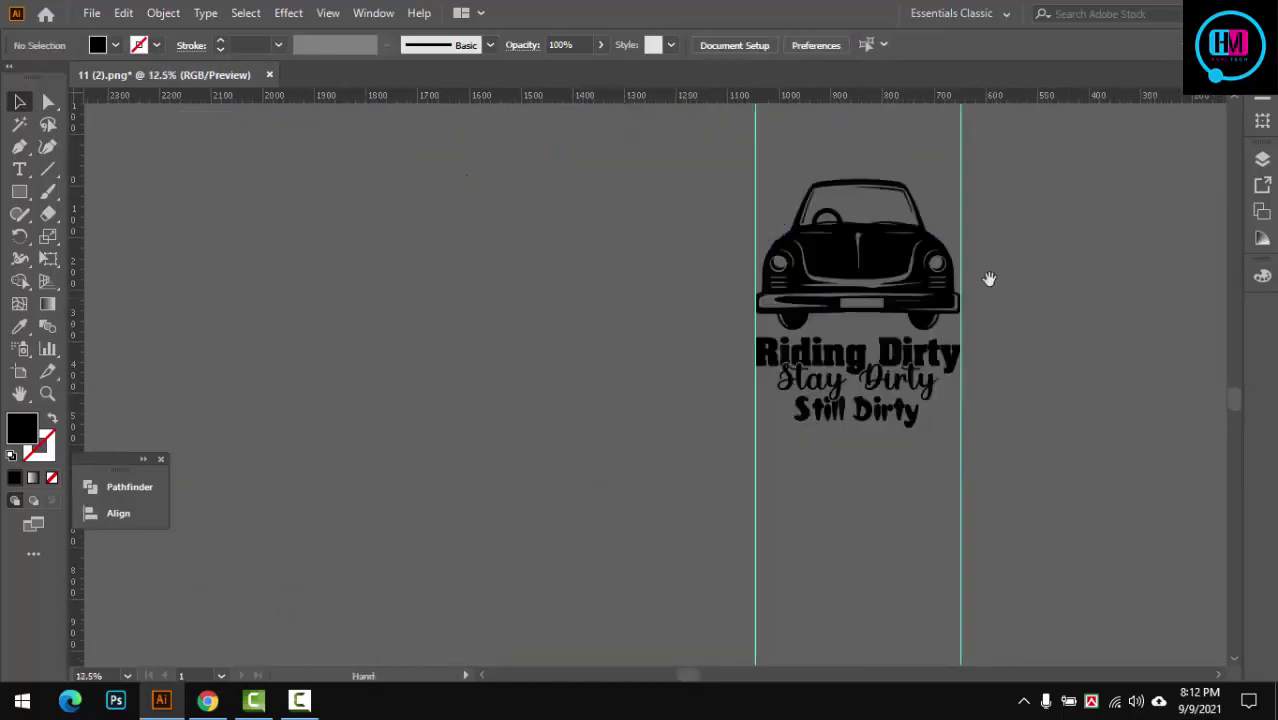
pyautogui.rightClick(1040, 224)
pyautogui.click(1090, 387)
# Step: Select the car and lettering together and Unite them in Pathfinder
pyautogui.click(1047, 248)
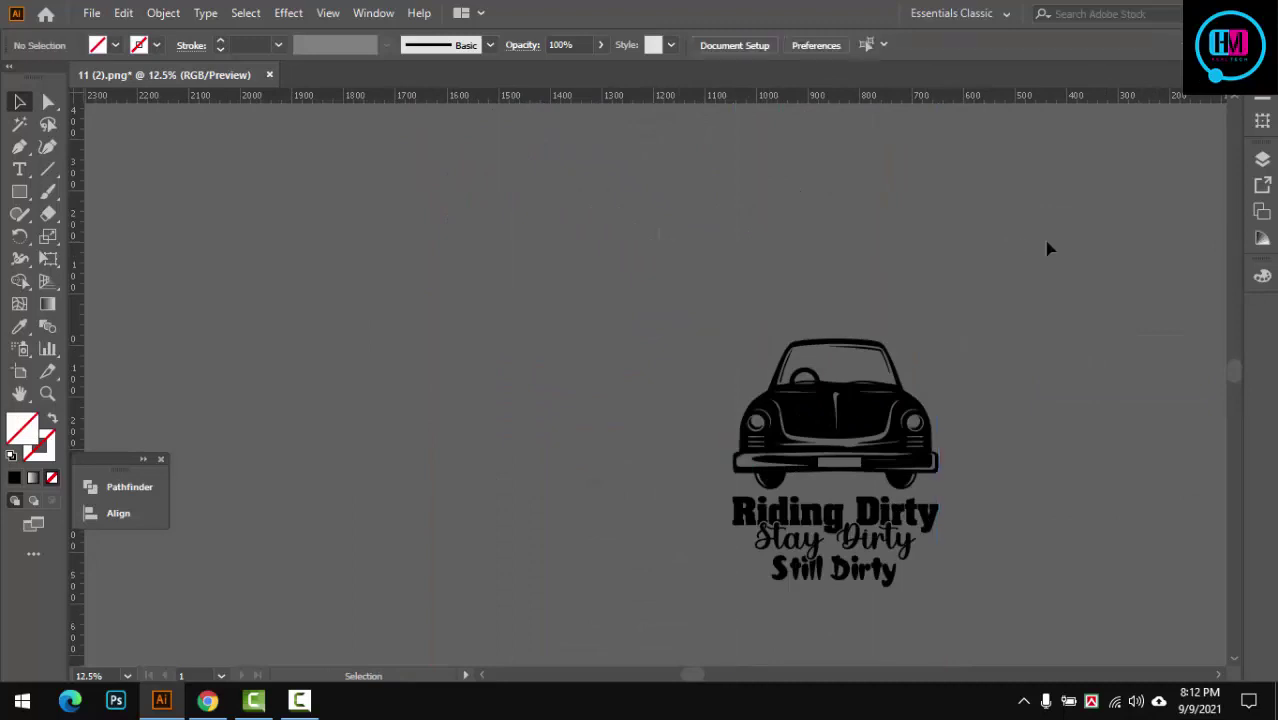
pyautogui.scroll(2, 1047, 544)
pyautogui.click(658, 322)
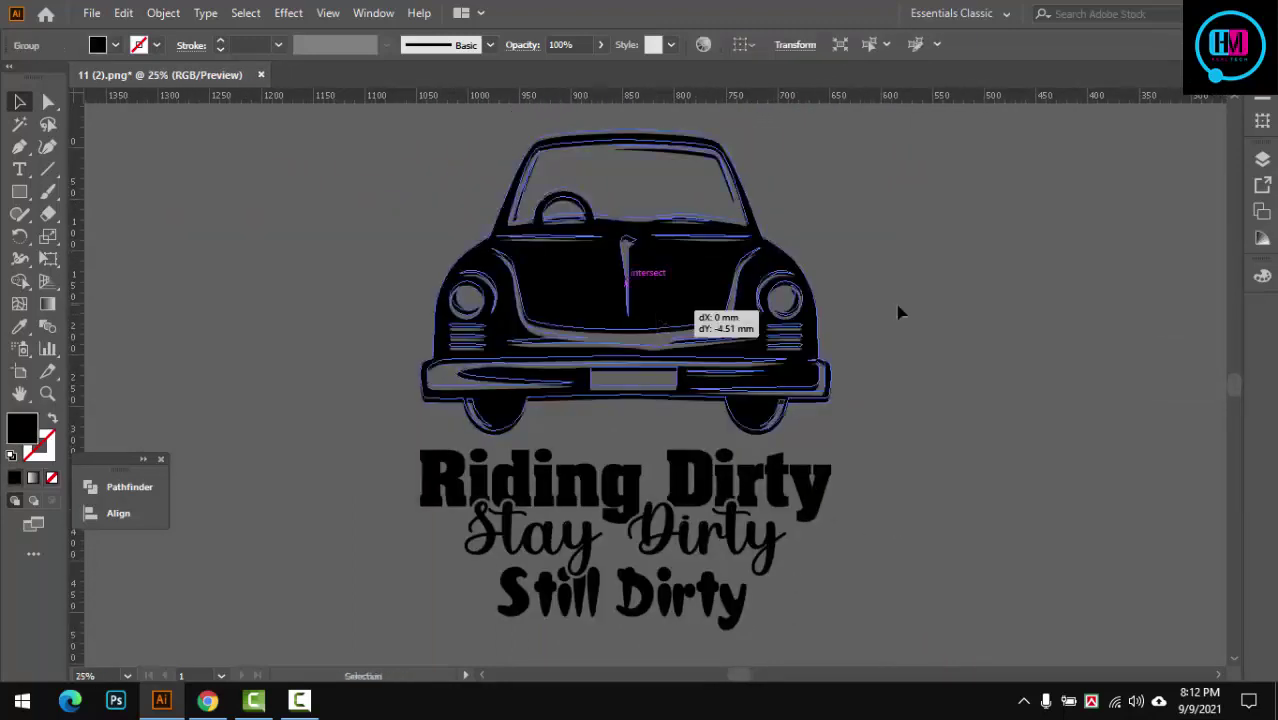
pyautogui.scroll(-2, 899, 308)
pyautogui.click(143, 497)
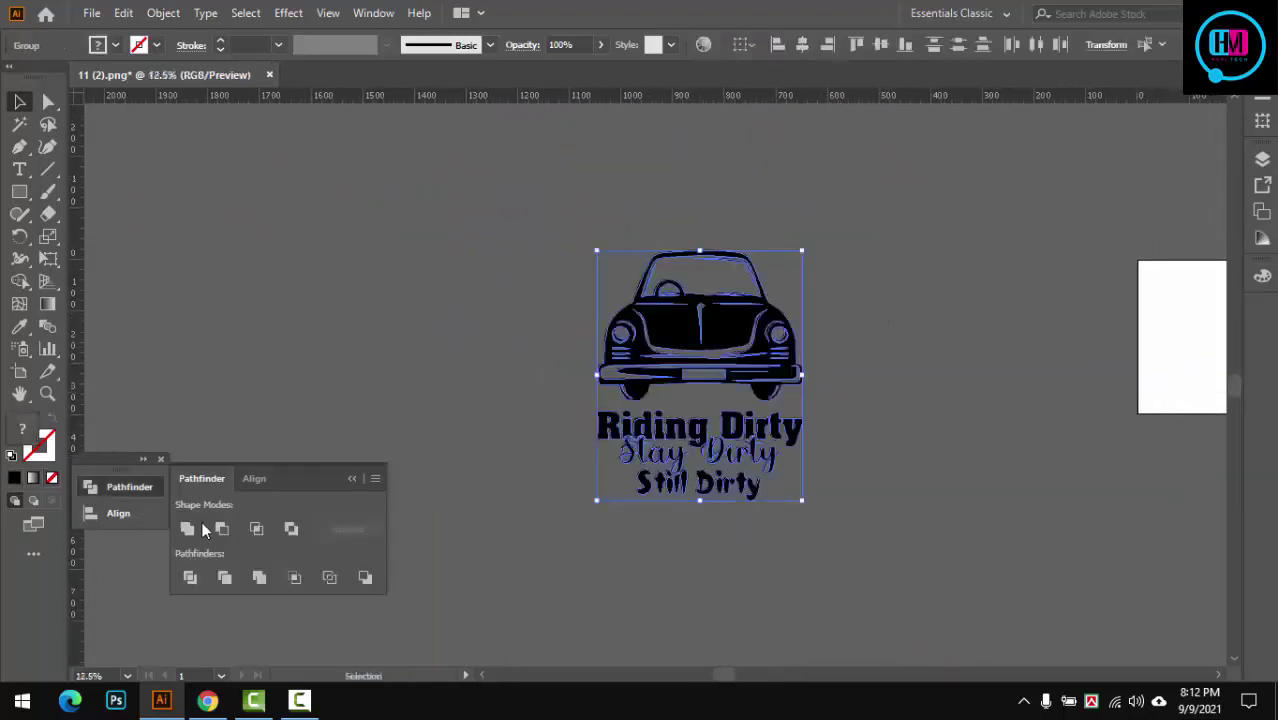
pyautogui.click(191, 524)
pyautogui.click(345, 475)
pyautogui.scroll(-2, 632, 372)
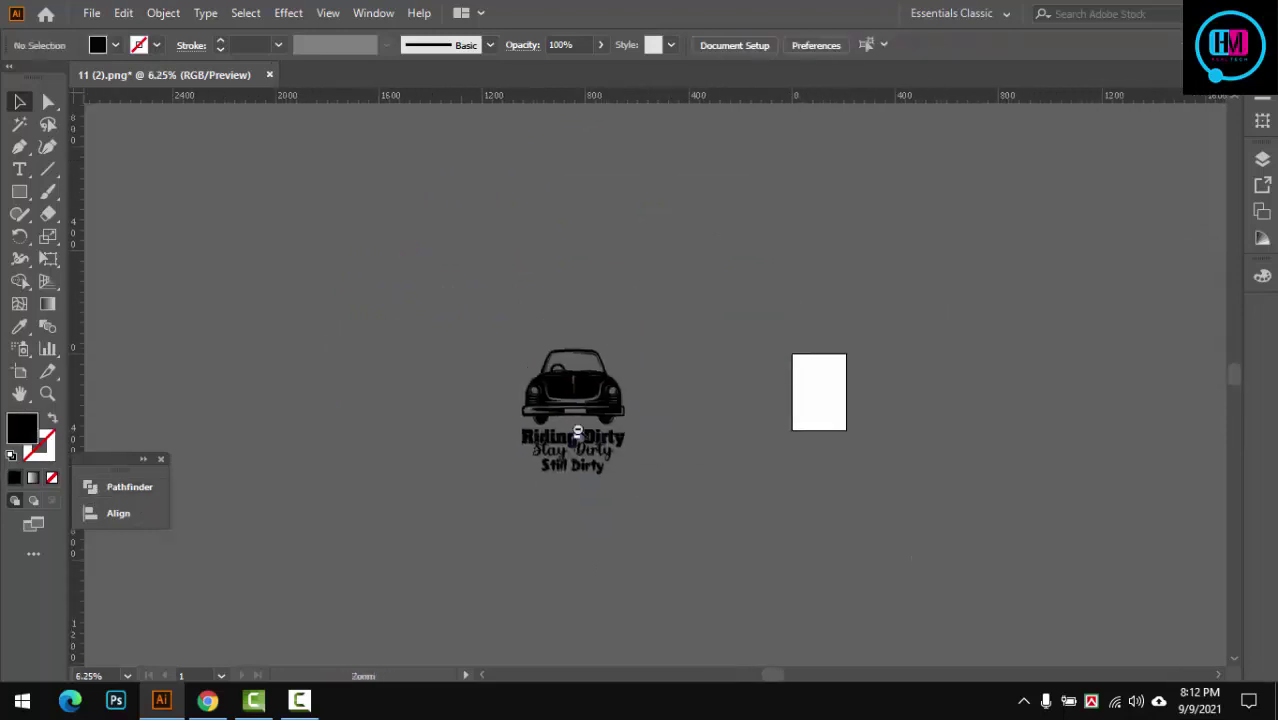
pyautogui.scroll(3, 589, 422)
# Step: Draw a circle around the car and text and make it an unfilled outline
pyautogui.moveTo(21, 195); pyautogui.dragTo(80, 236)
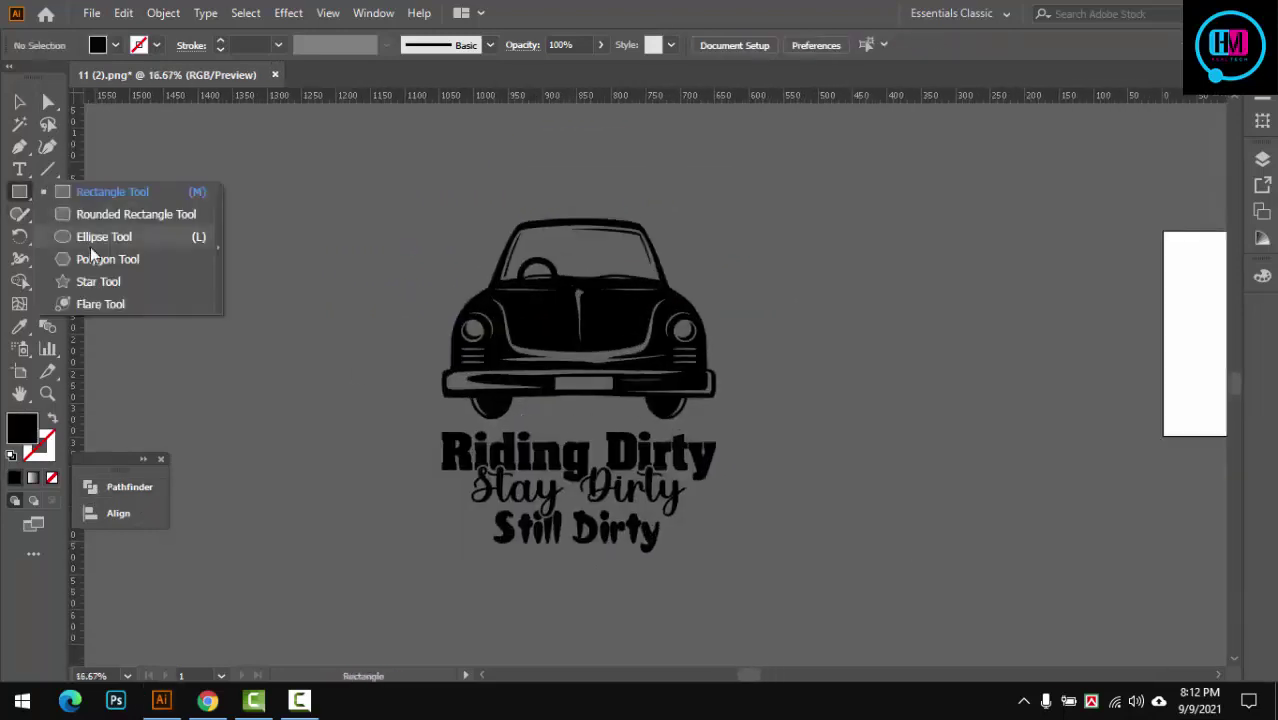
pyautogui.moveTo(806, 476); pyautogui.dragTo(785, 468)
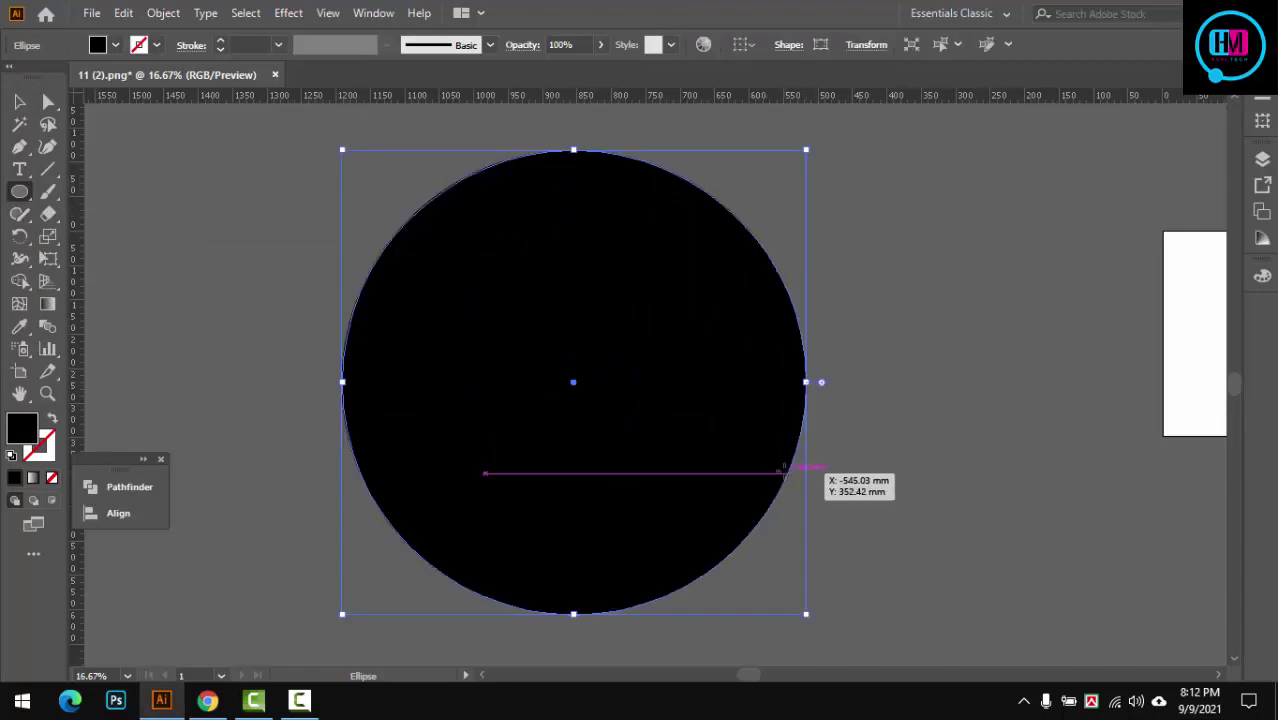
pyautogui.click(53, 419)
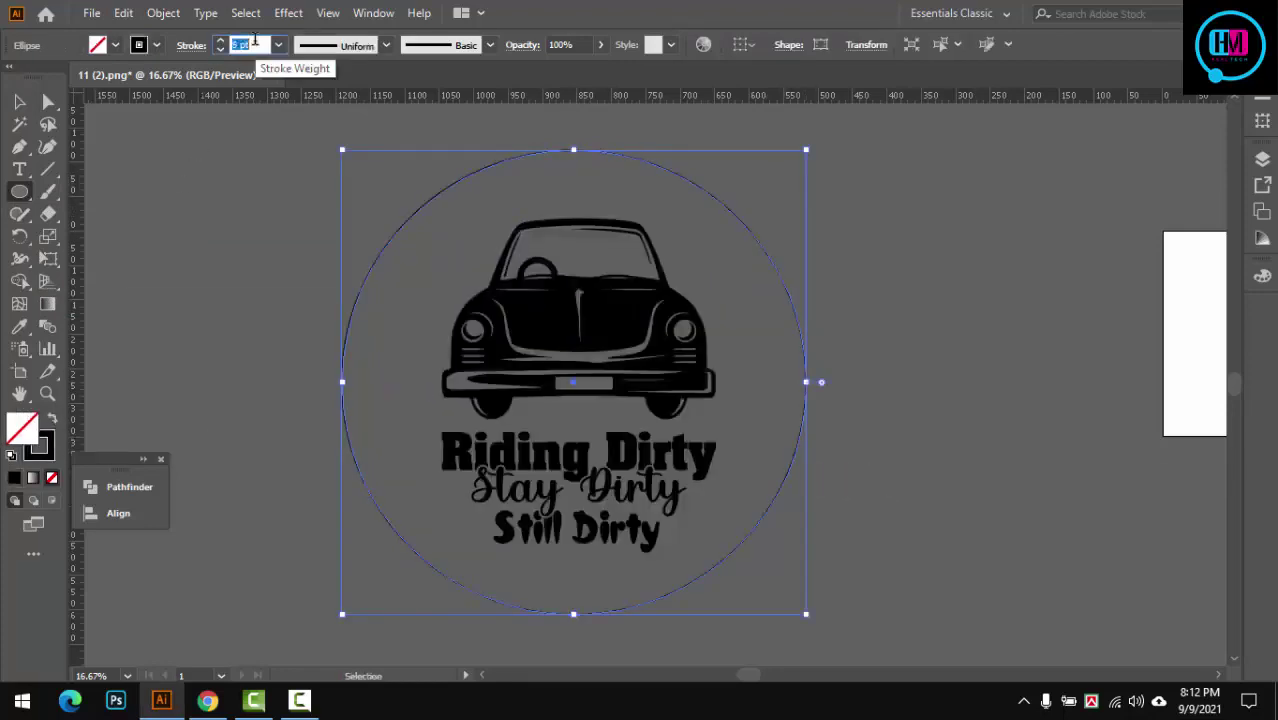
# Step: Give the circle a 24 pt stroke aligned to the inside of the path
pyautogui.write('24')
pyautogui.press('Return')
pyautogui.click(186, 45)
pyautogui.click(90, 142)
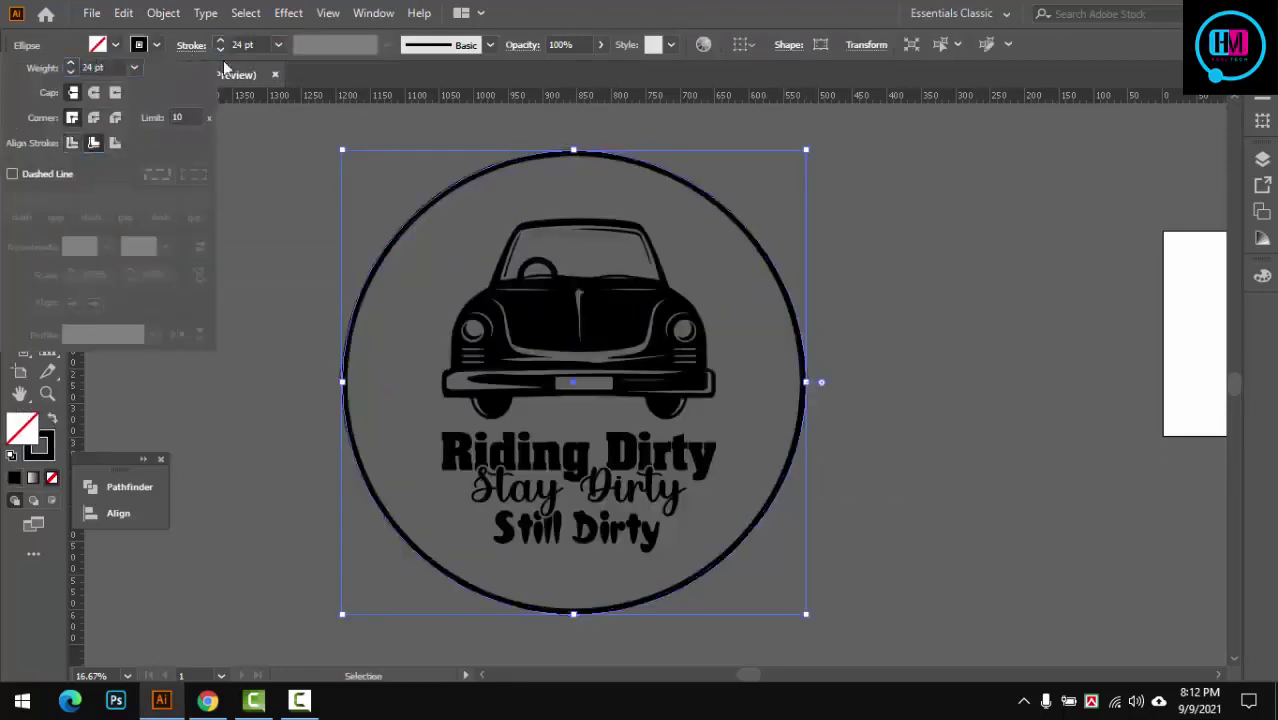
pyautogui.scroll(2, 250, 64)
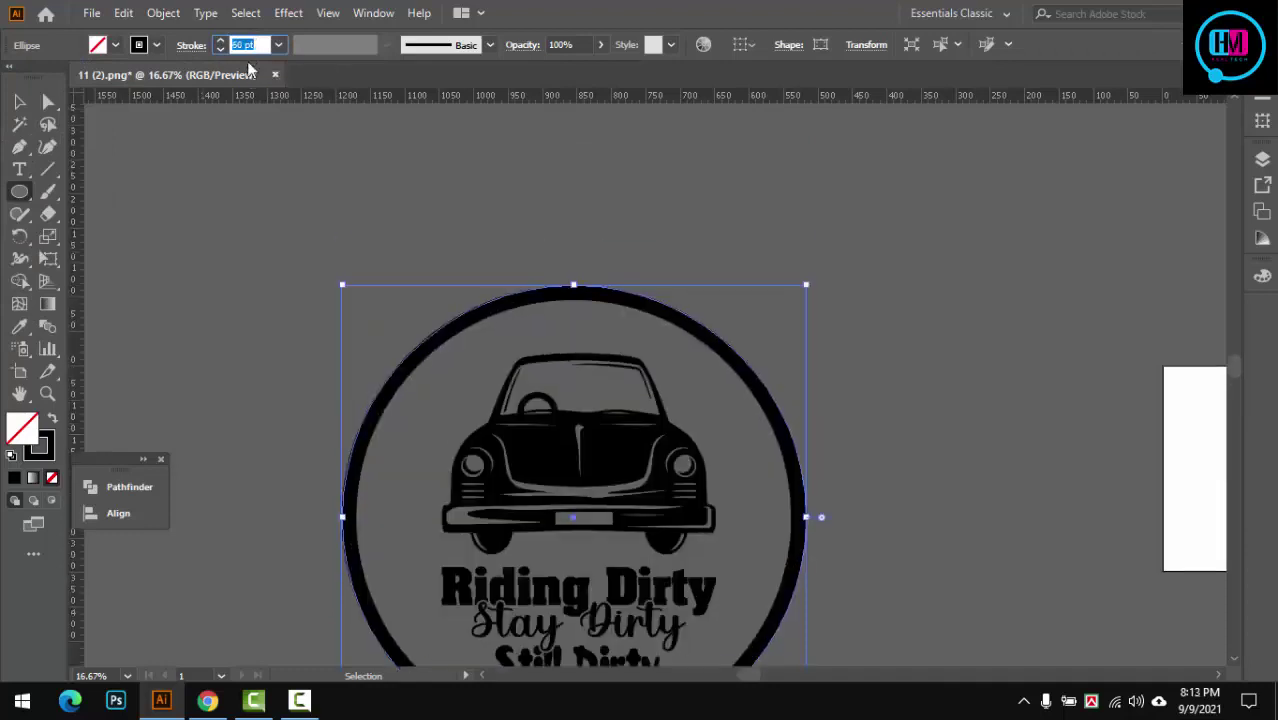
pyautogui.scroll(-2, 354, 245)
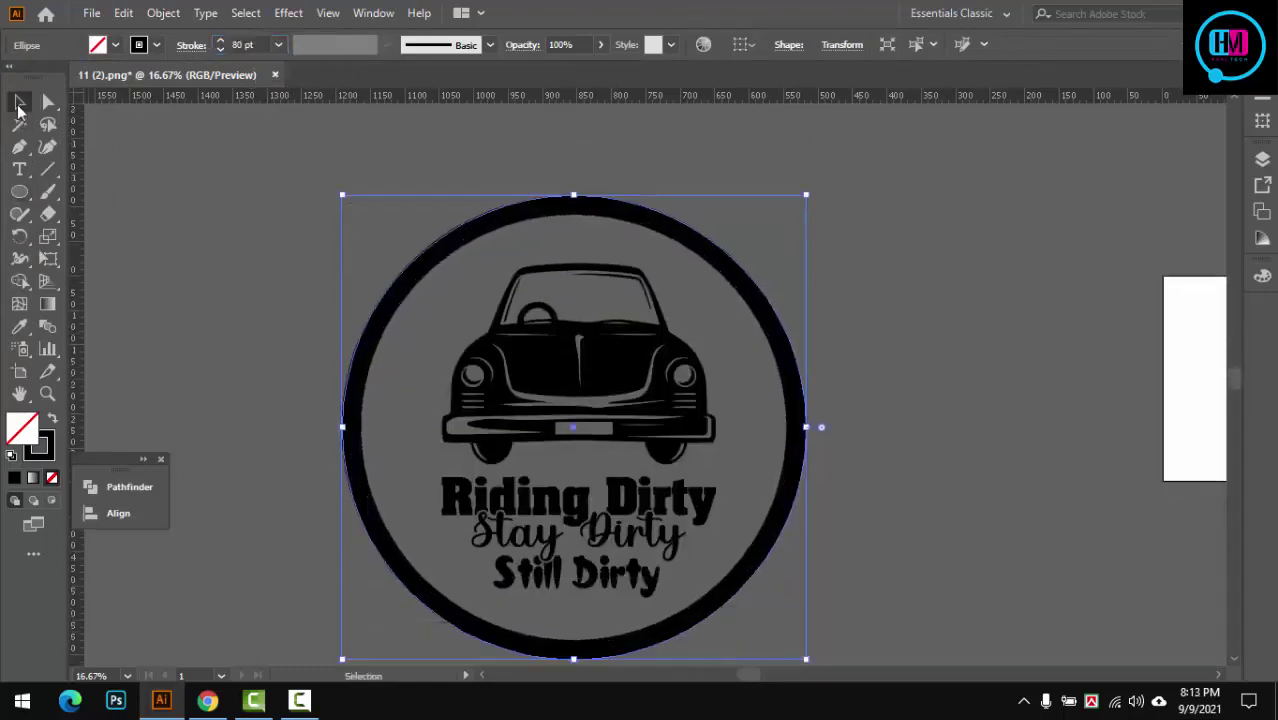
# Step: Deselect the circle, zoom out, and select all the artwork
pyautogui.click(18, 108)
pyautogui.click(813, 308)
pyautogui.hotkey('ctrl', '-')
pyautogui.hotkey('ctrl', 'a')
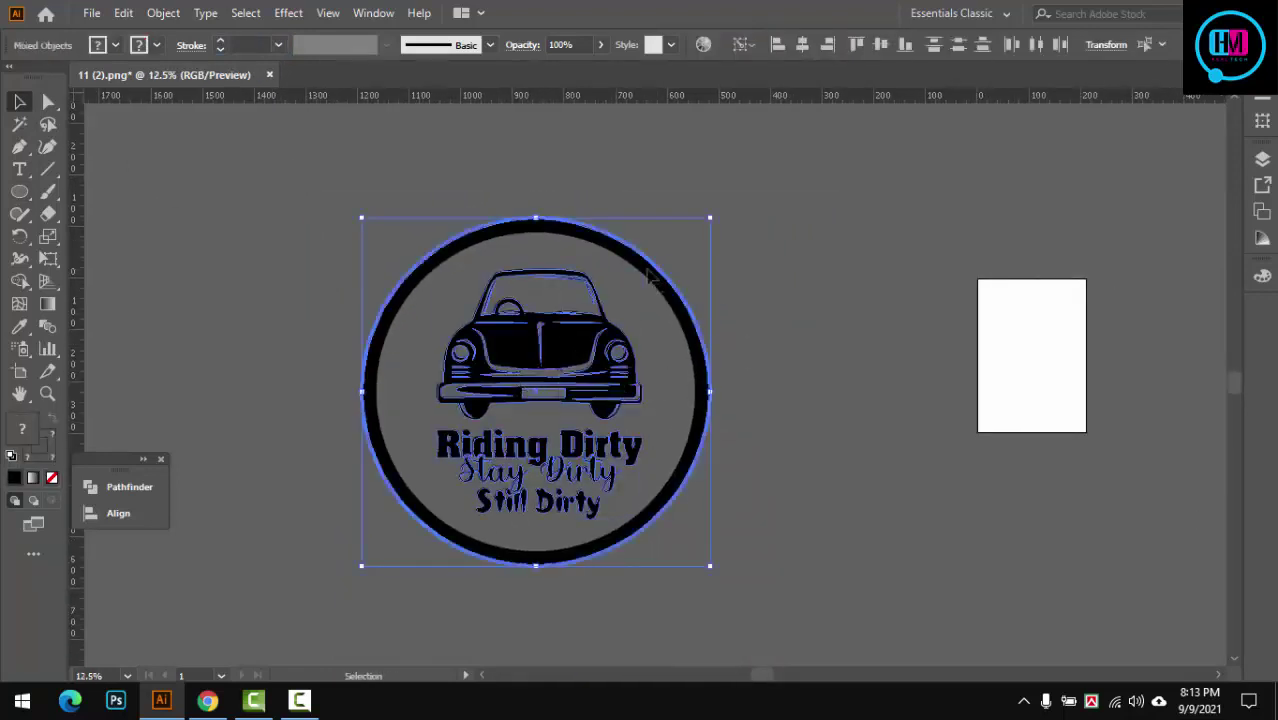
# Step: Centre all the selected artwork horizontally and vertically with the Align options
pyautogui.click(118, 513)
pyautogui.click(216, 531)
pyautogui.click(331, 532)
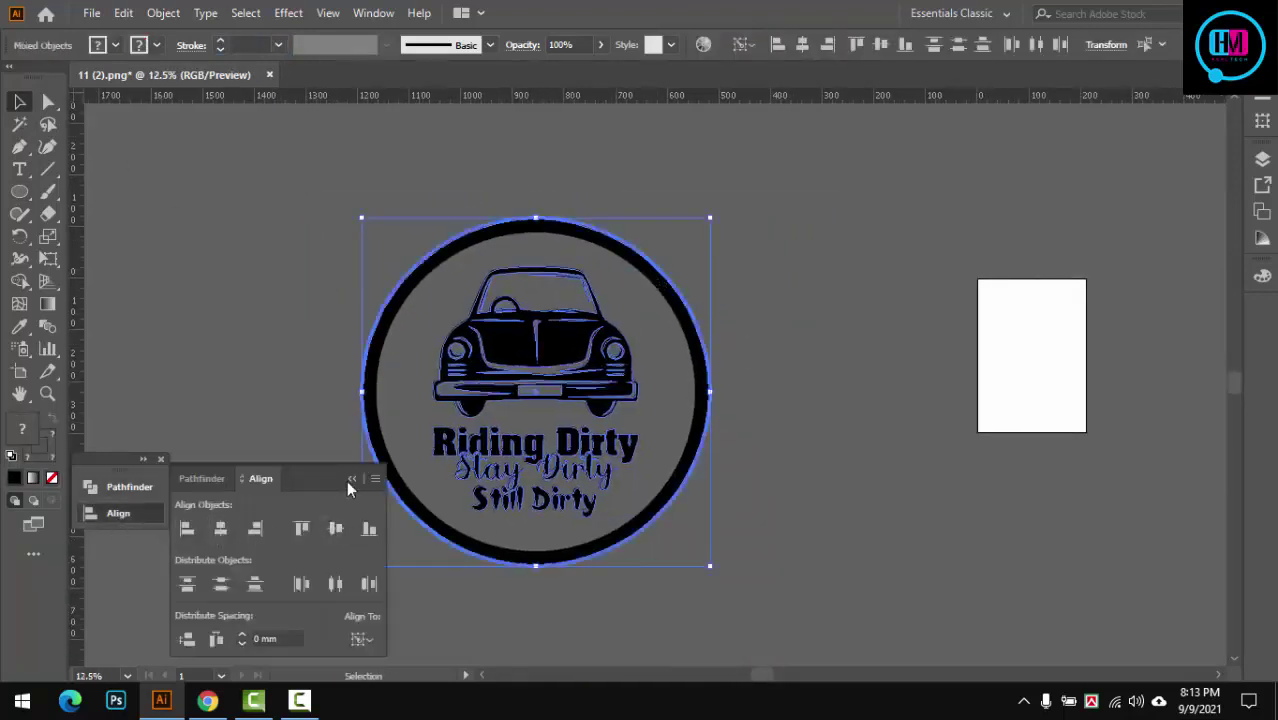
pyautogui.click(255, 316)
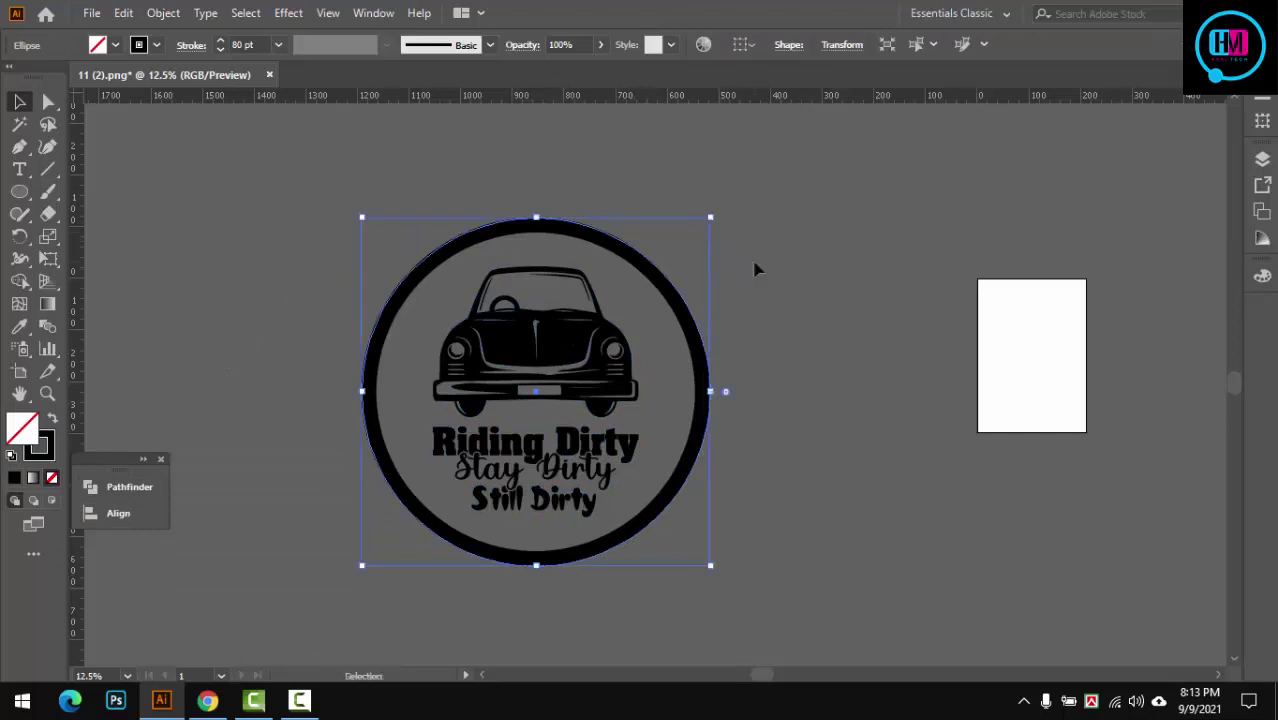
# Step: Scale up a copy of the circle into a larger outer ring with a centred stroke
pyautogui.moveTo(710, 217); pyautogui.dragTo(734, 193)
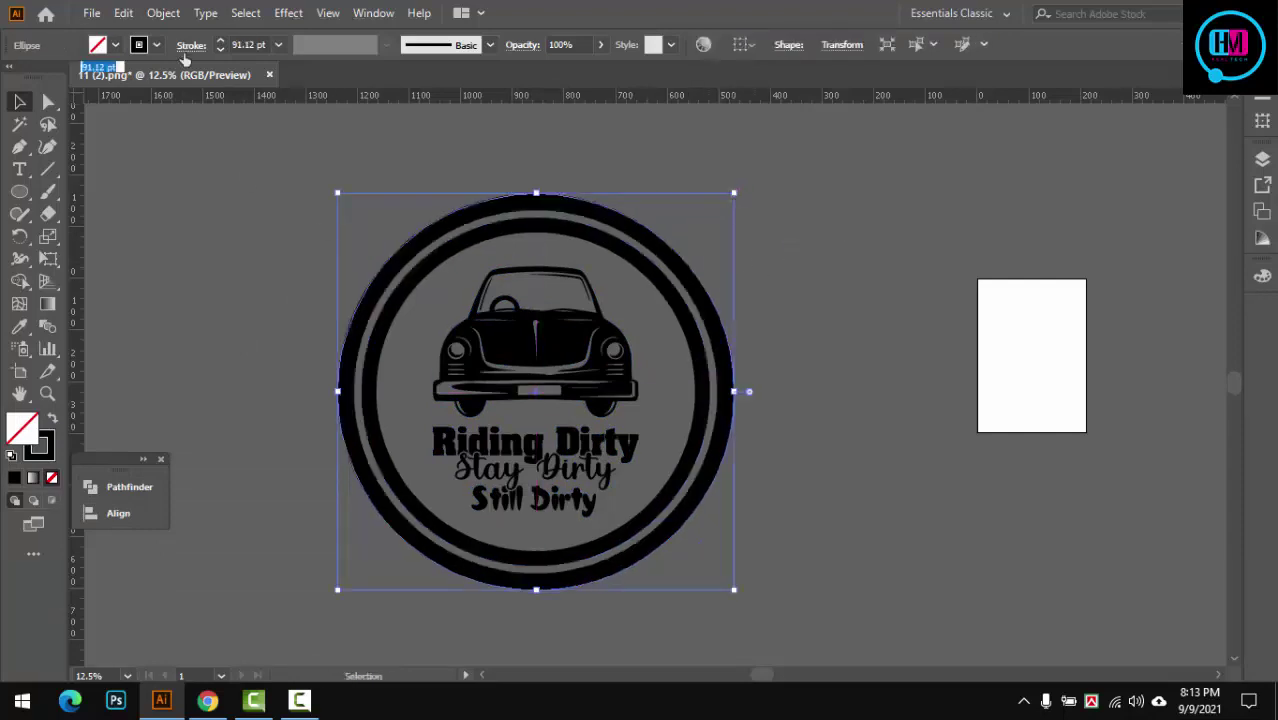
pyautogui.click(100, 134)
pyautogui.write('60')
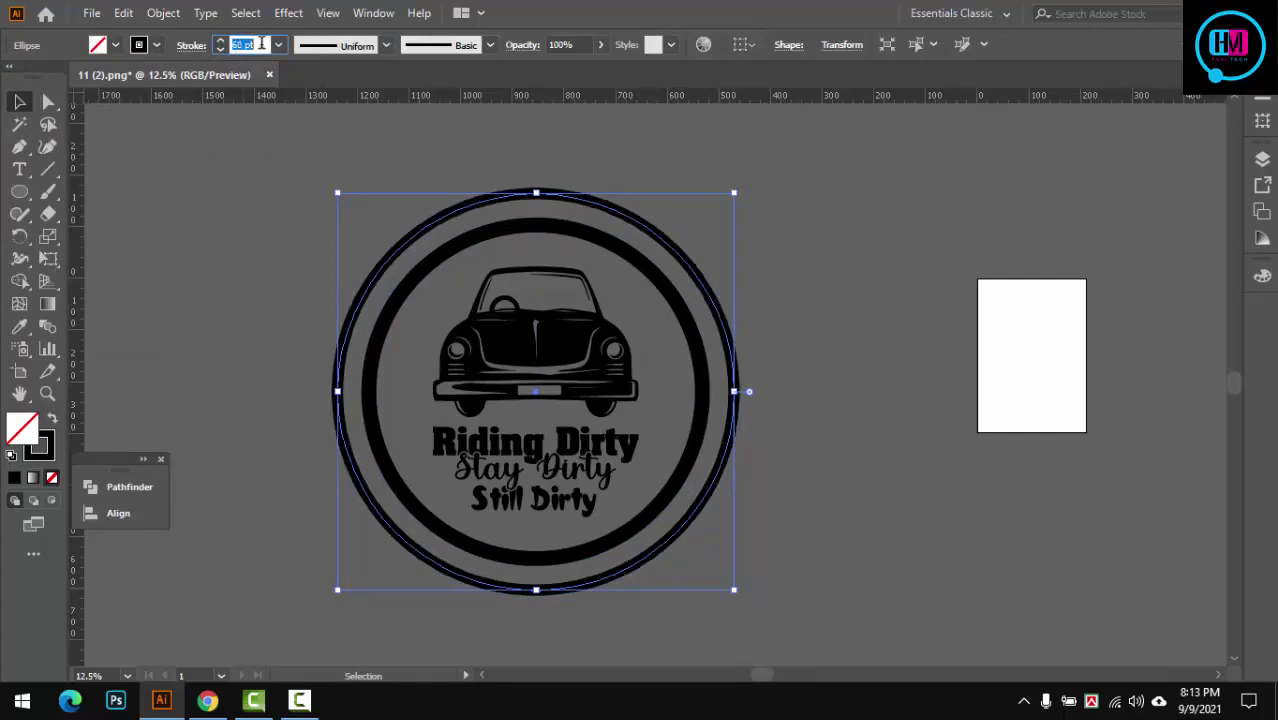
pyautogui.click(400, 335)
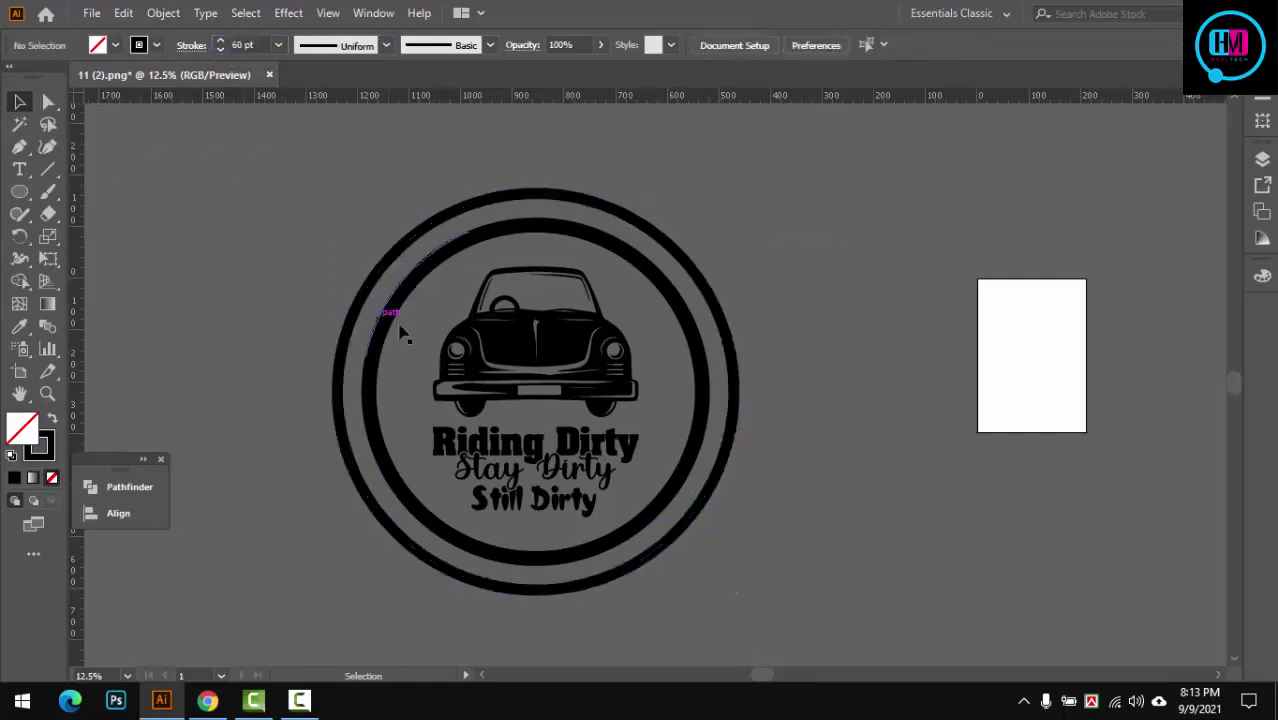
# Step: Make the inner ring a dashed line in the stroke options
pyautogui.click(189, 54)
pyautogui.click(46, 167)
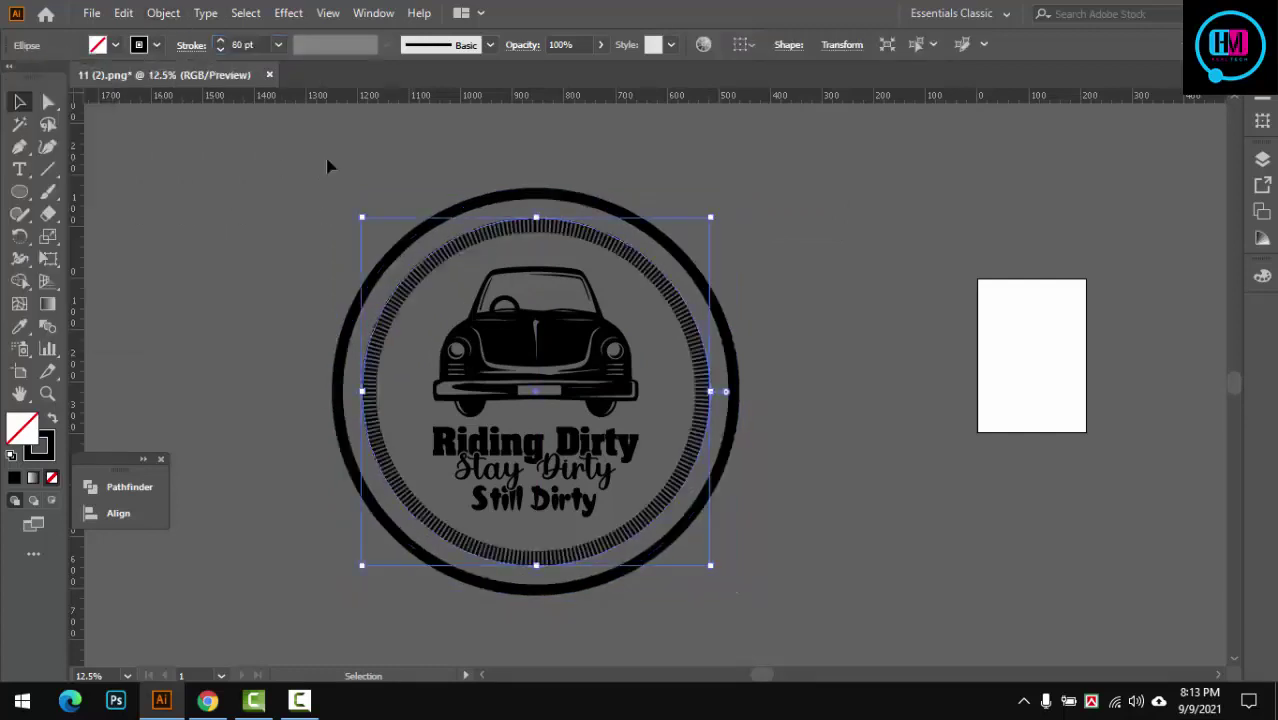
pyautogui.scroll(5, 590, 585)
pyautogui.scroll(-6, 593, 519)
pyautogui.scroll(3, 605, 390)
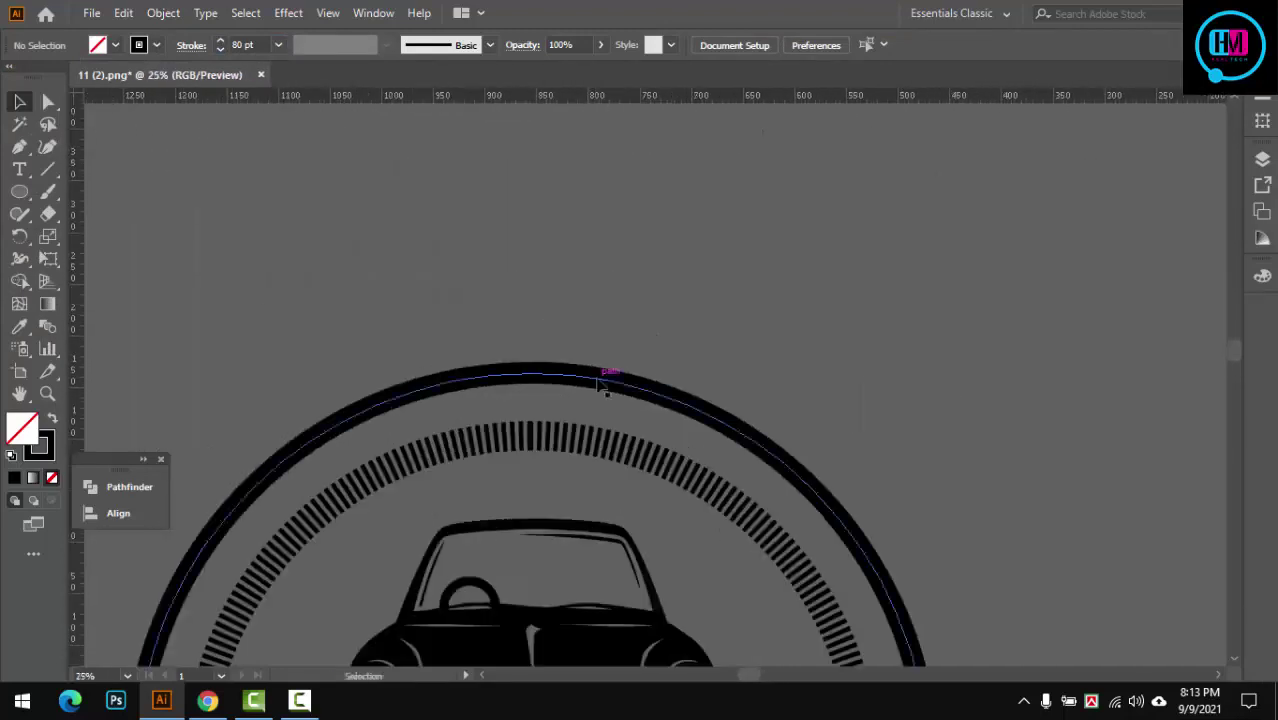
# Step: Thin the outer ring's stroke to 40 pt, then select all the artwork
pyautogui.doubleClick(245, 44)
pyautogui.write('40')
pyautogui.press('Return')
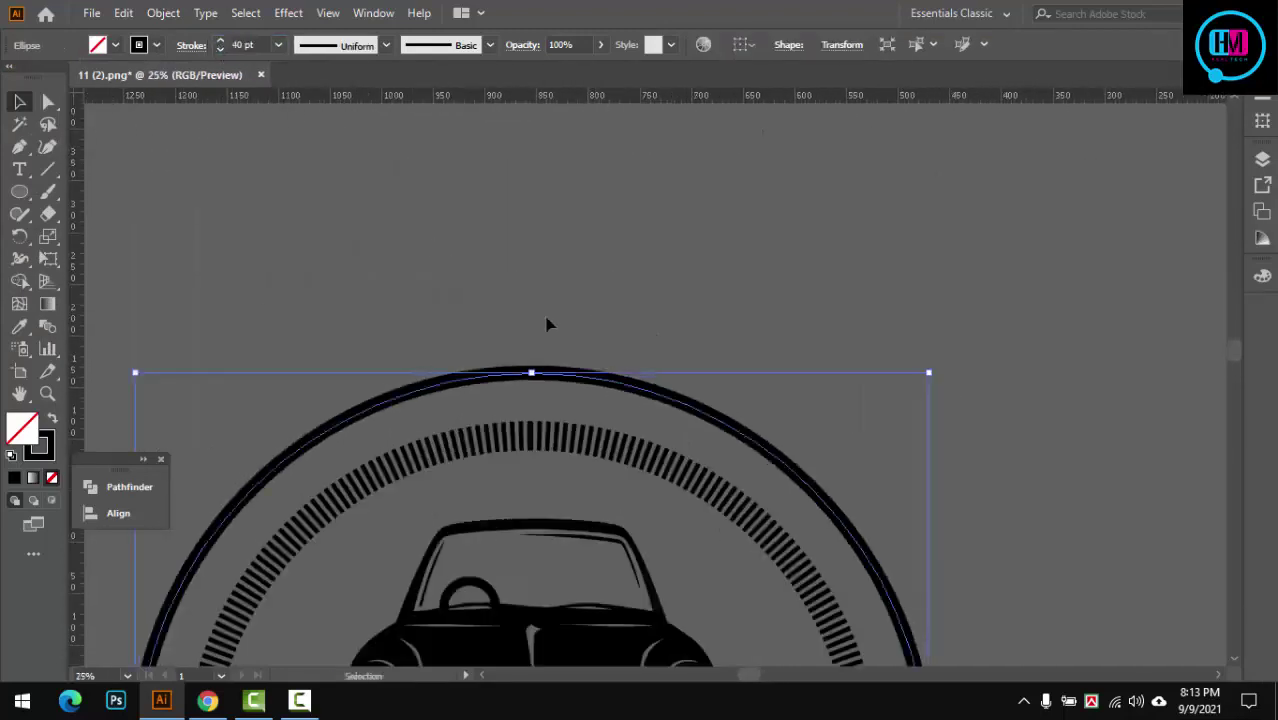
pyautogui.click(548, 322)
pyautogui.scroll(-4, 600, 297)
pyautogui.scroll(2, 600, 297)
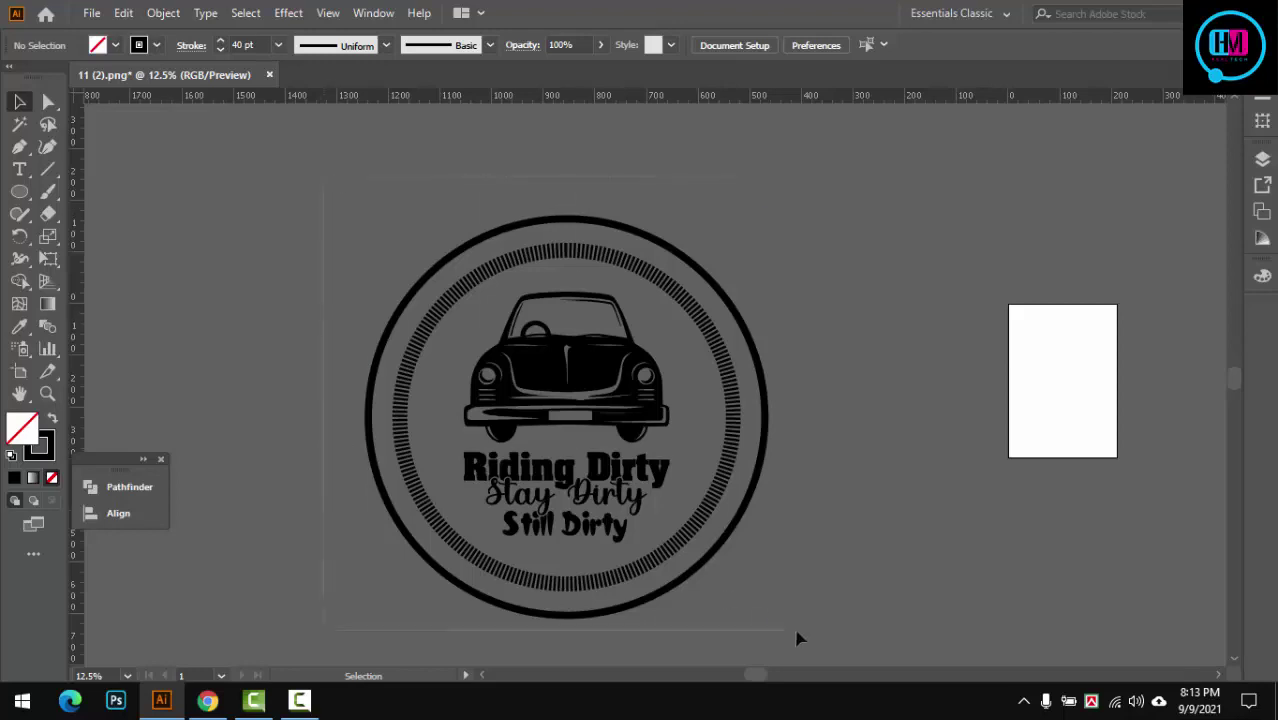
pyautogui.hotkey('ctrl', 'a')
# Step: Expand the artwork's appearance into shapes with Object > Expand Appearance
pyautogui.click(118, 513)
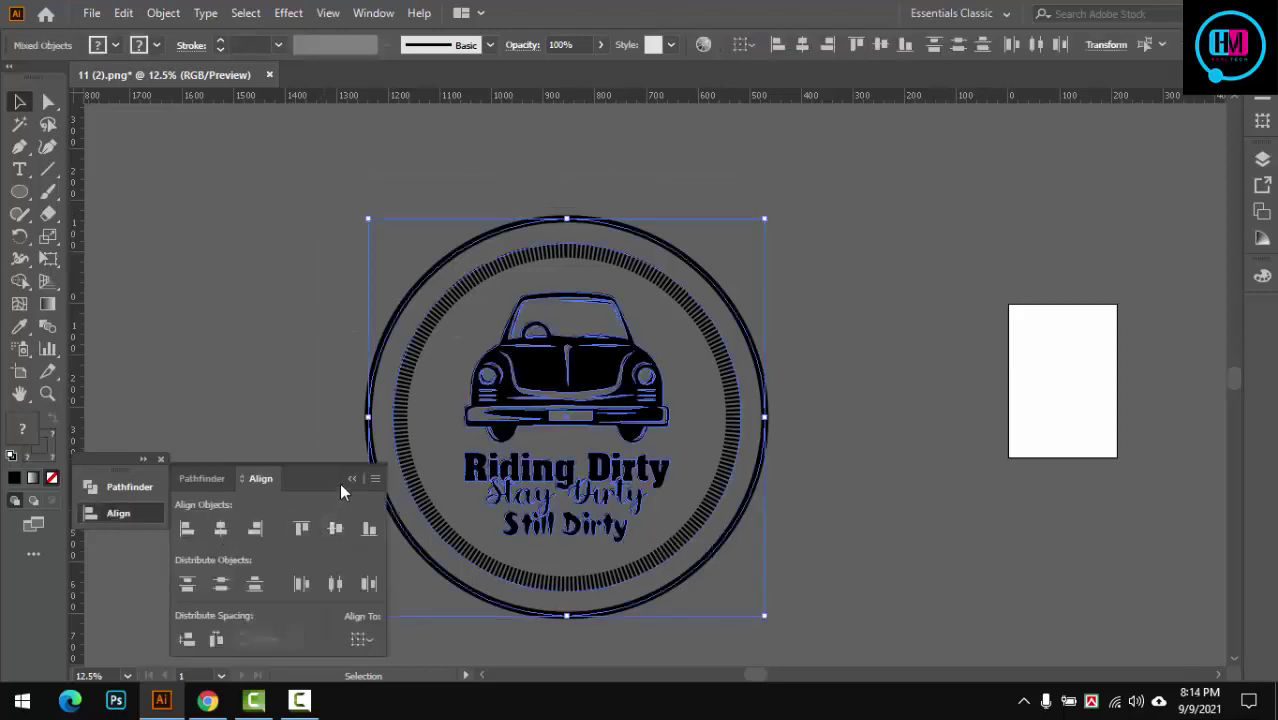
pyautogui.click(163, 12)
pyautogui.click(257, 248)
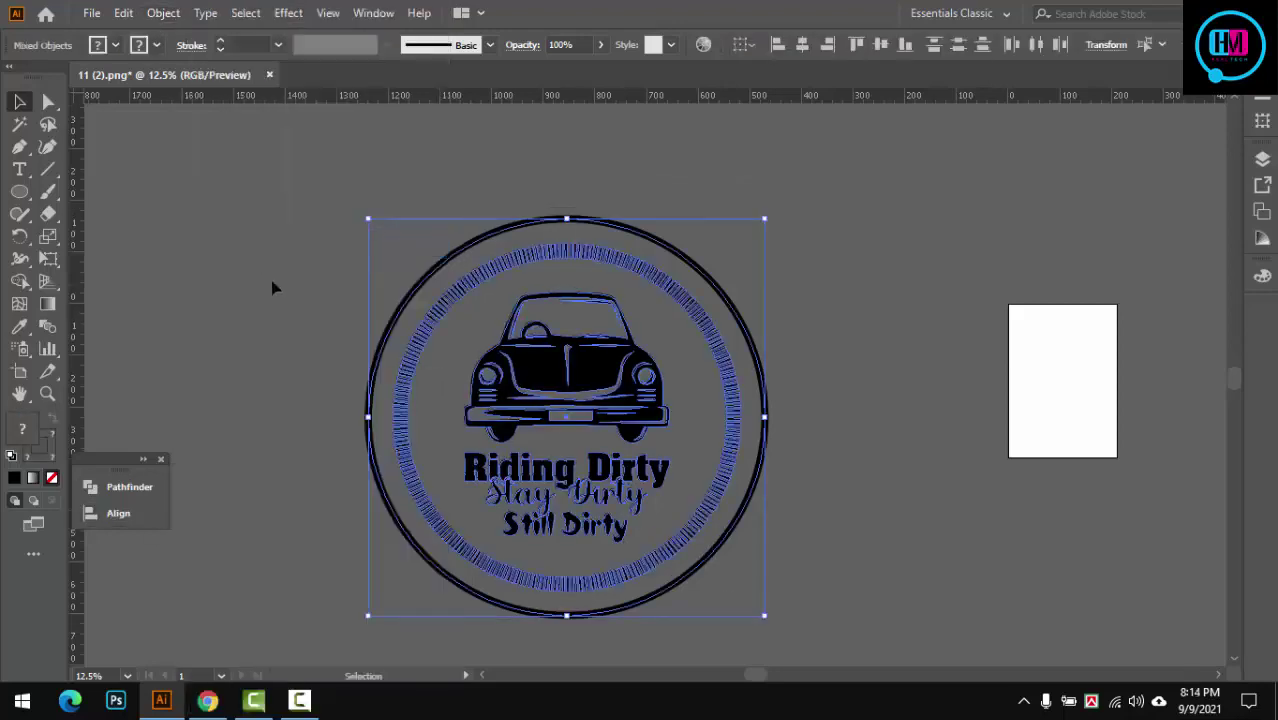
pyautogui.click(273, 288)
# Step: Expand the outer ring's fill and stroke into solid shapes
pyautogui.click(428, 300)
pyautogui.click(163, 12)
pyautogui.click(251, 228)
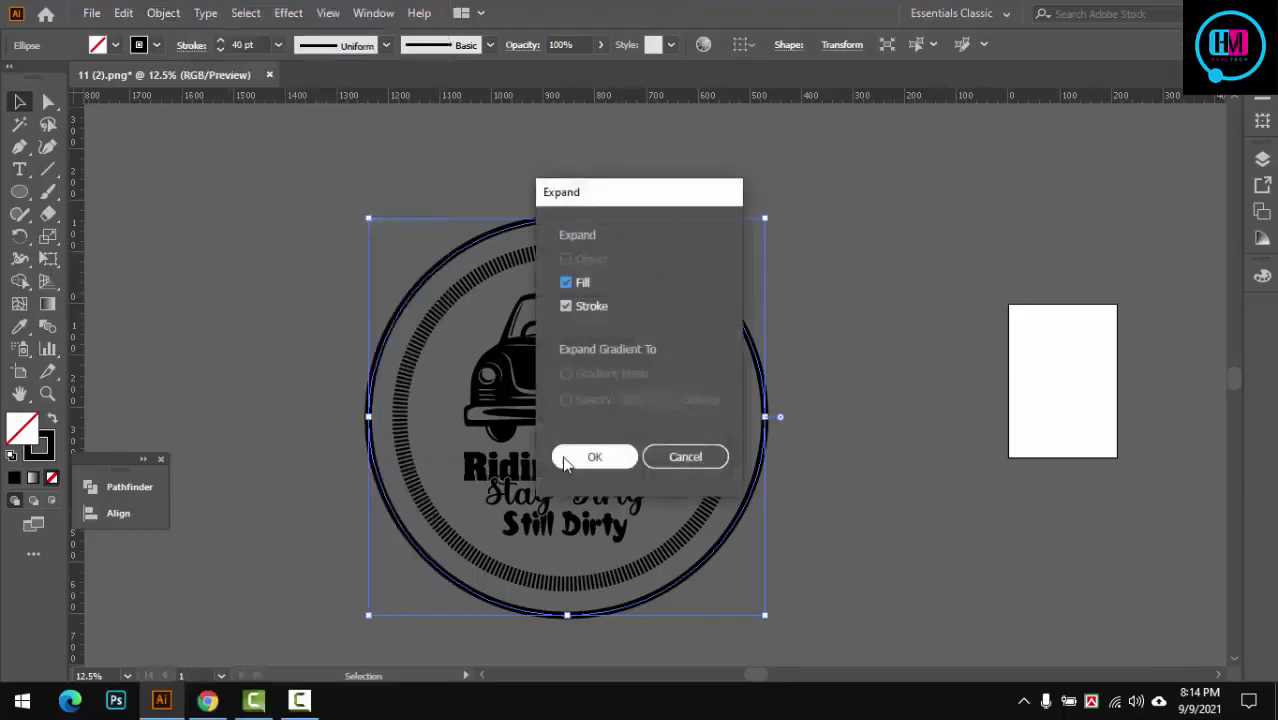
pyautogui.click(594, 456)
pyautogui.click(288, 363)
pyautogui.scroll(5, 425, 349)
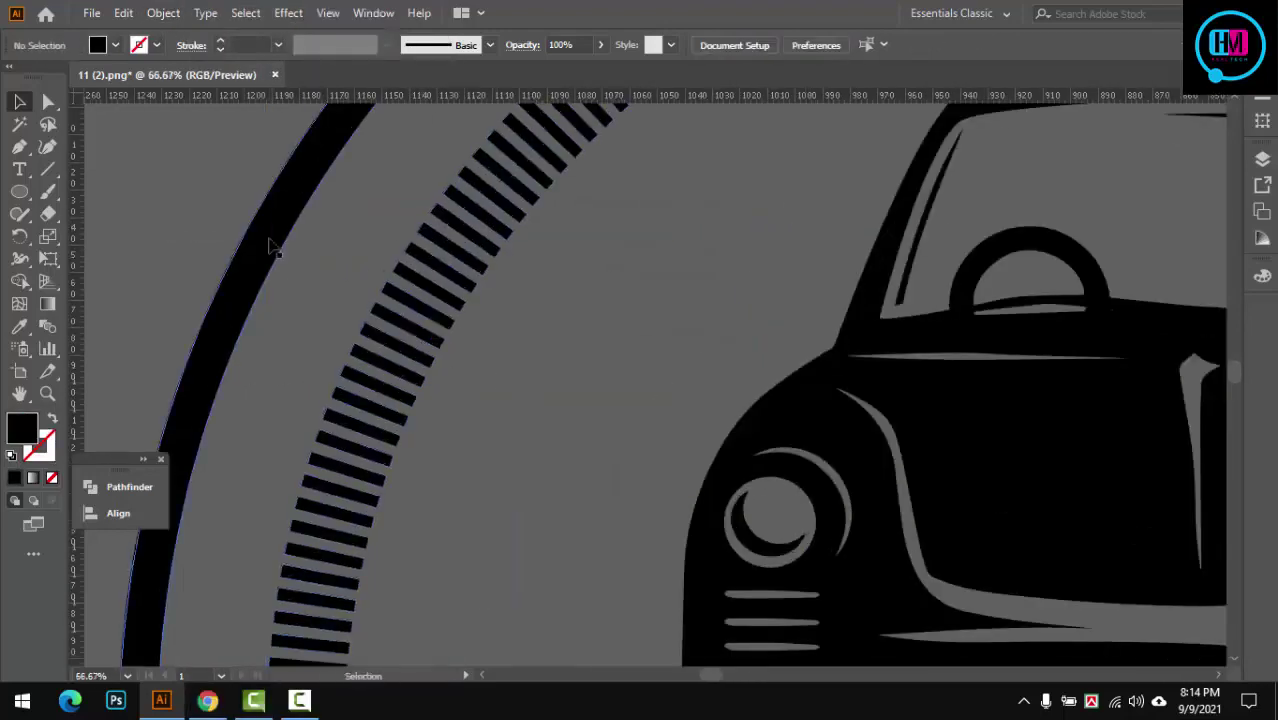
pyautogui.scroll(-10, 401, 392)
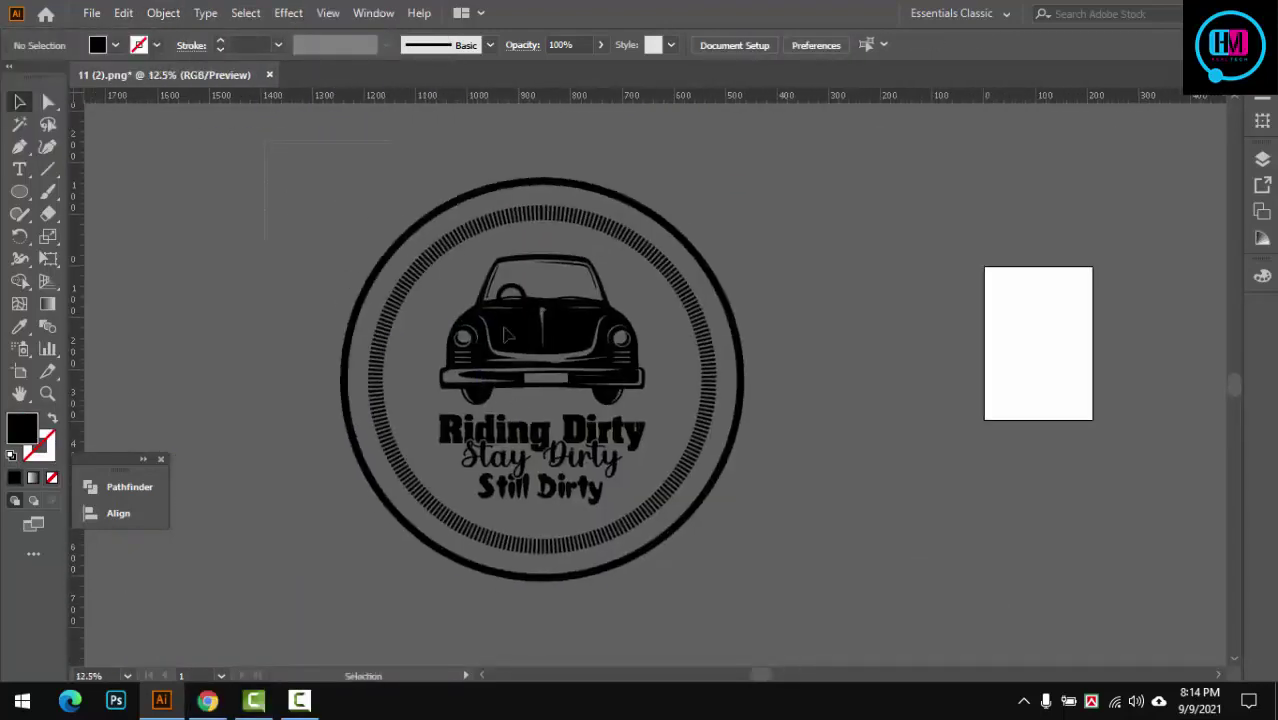
# Step: Unite all the badge shapes into one with Pathfinder Unite
pyautogui.hotkey('ctrl', 'a')
pyautogui.click(135, 487)
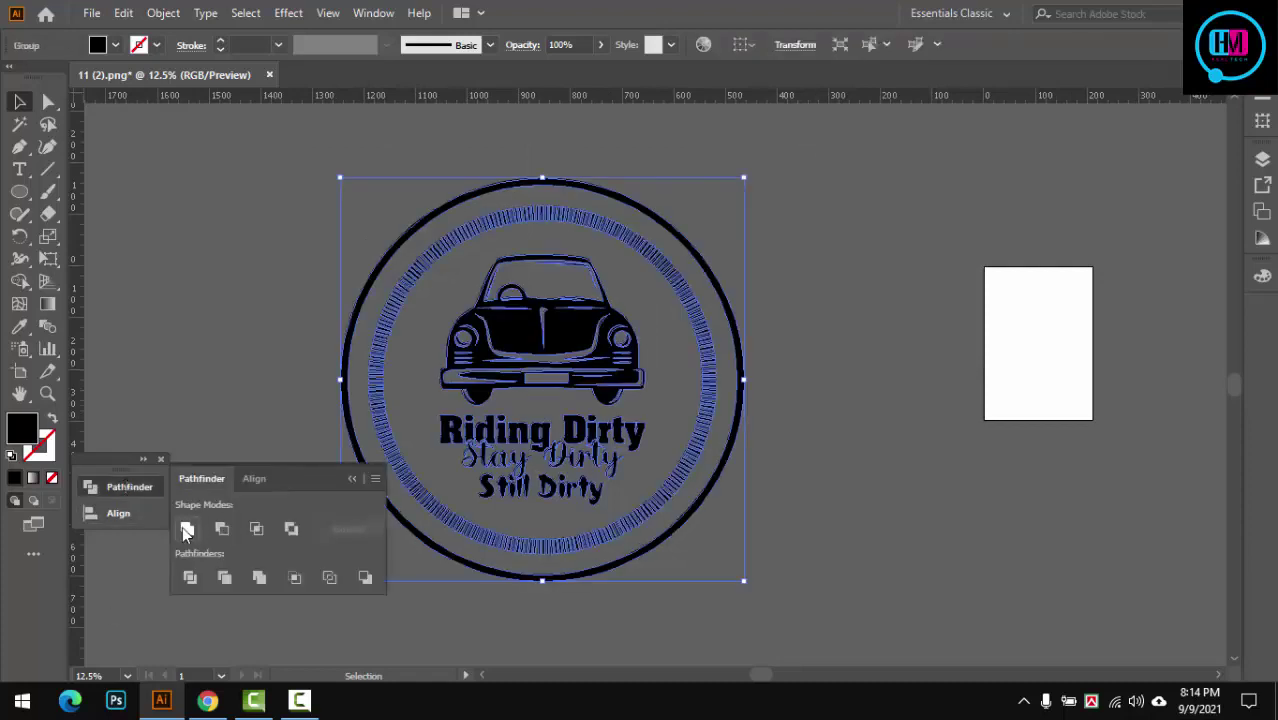
pyautogui.click(186, 529)
pyautogui.click(345, 478)
pyautogui.click(530, 350)
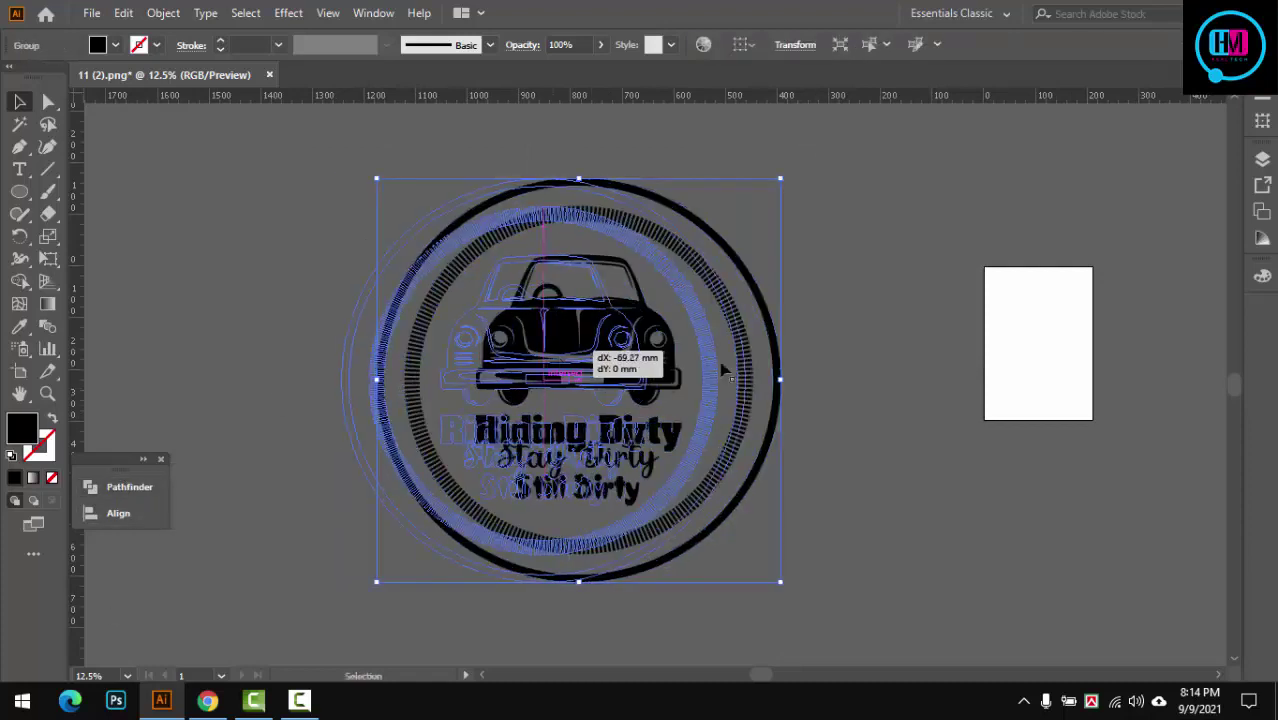
# Step: Move the merged badge onto the white artboard and scale it down to fit
pyautogui.keyDown('alt'); pyautogui.scroll(-1, 590, 350); pyautogui.keyUp('alt')
pyautogui.click(565, 357)
pyautogui.moveTo(565, 357); pyautogui.dragTo(855, 345)
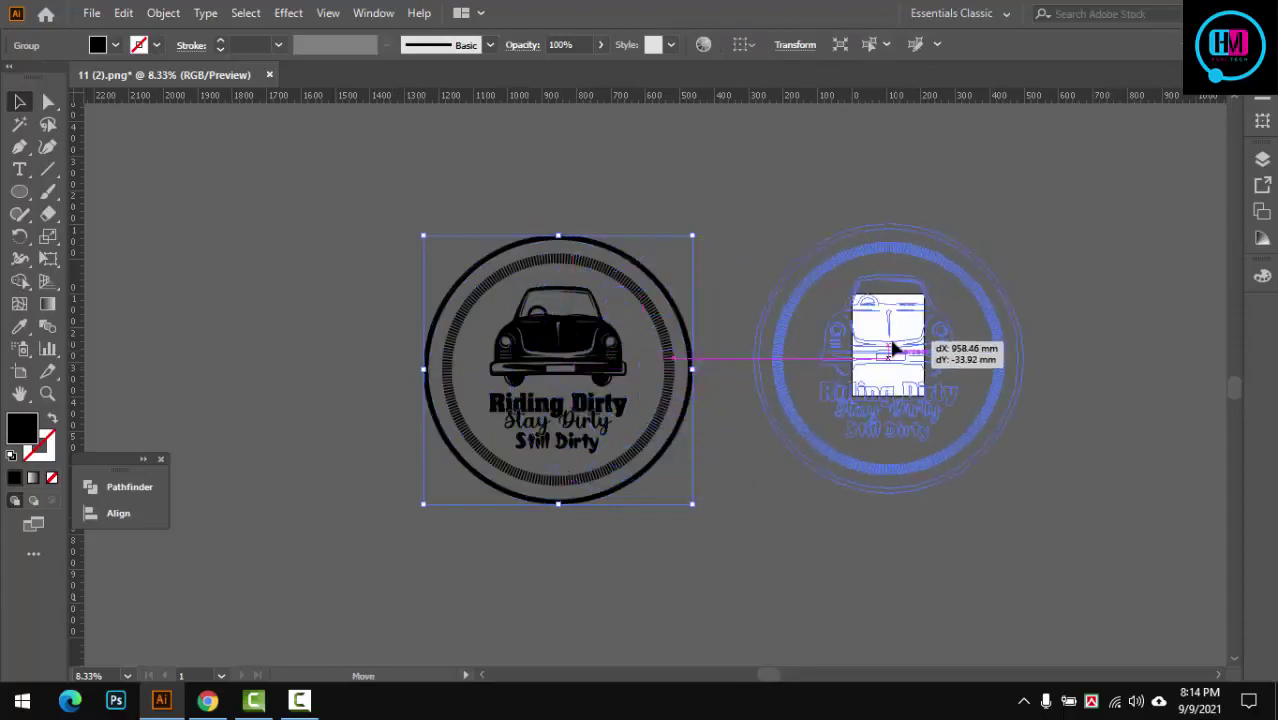
pyautogui.keyDown('alt'); pyautogui.scroll(1, 855, 345); pyautogui.keyUp('alt')
pyautogui.moveTo(927, 177); pyautogui.dragTo(835, 315)
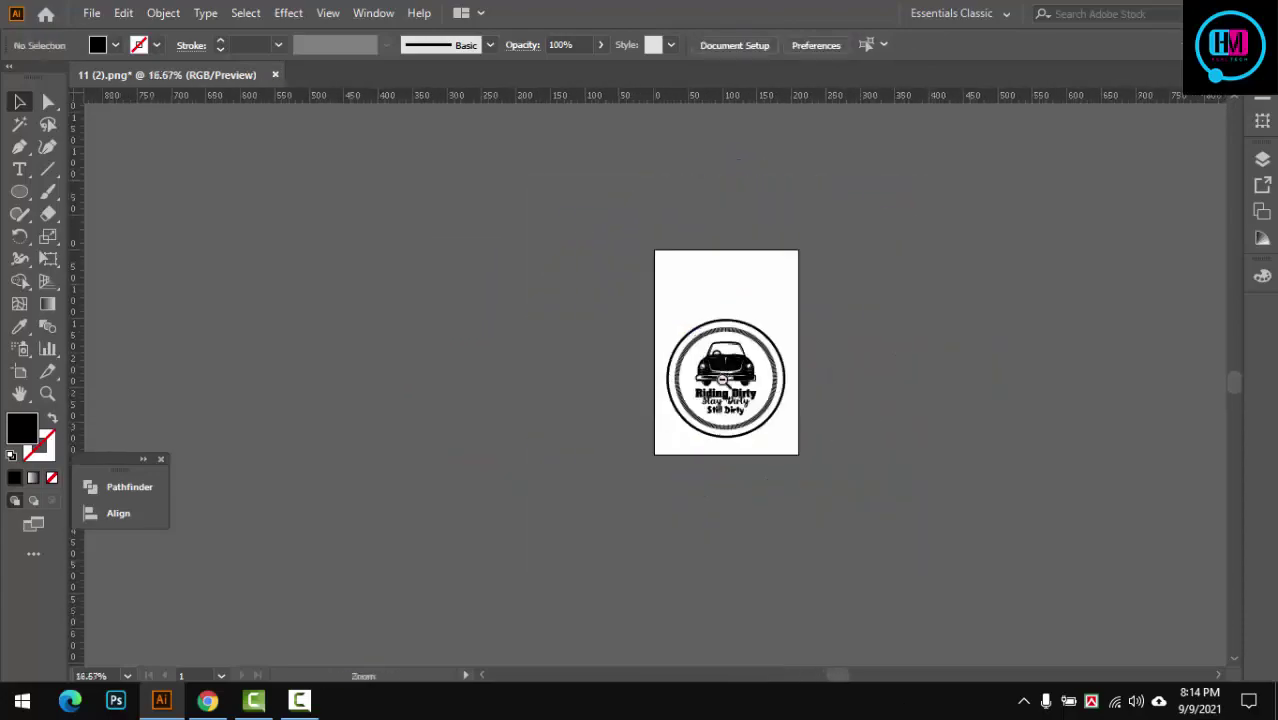
# Step: Drag a corner handle to shrink the badge, leaving a margin inside the artboard
pyautogui.scroll(3, 535, 357)
pyautogui.moveTo(748, 320); pyautogui.dragTo(707, 188)
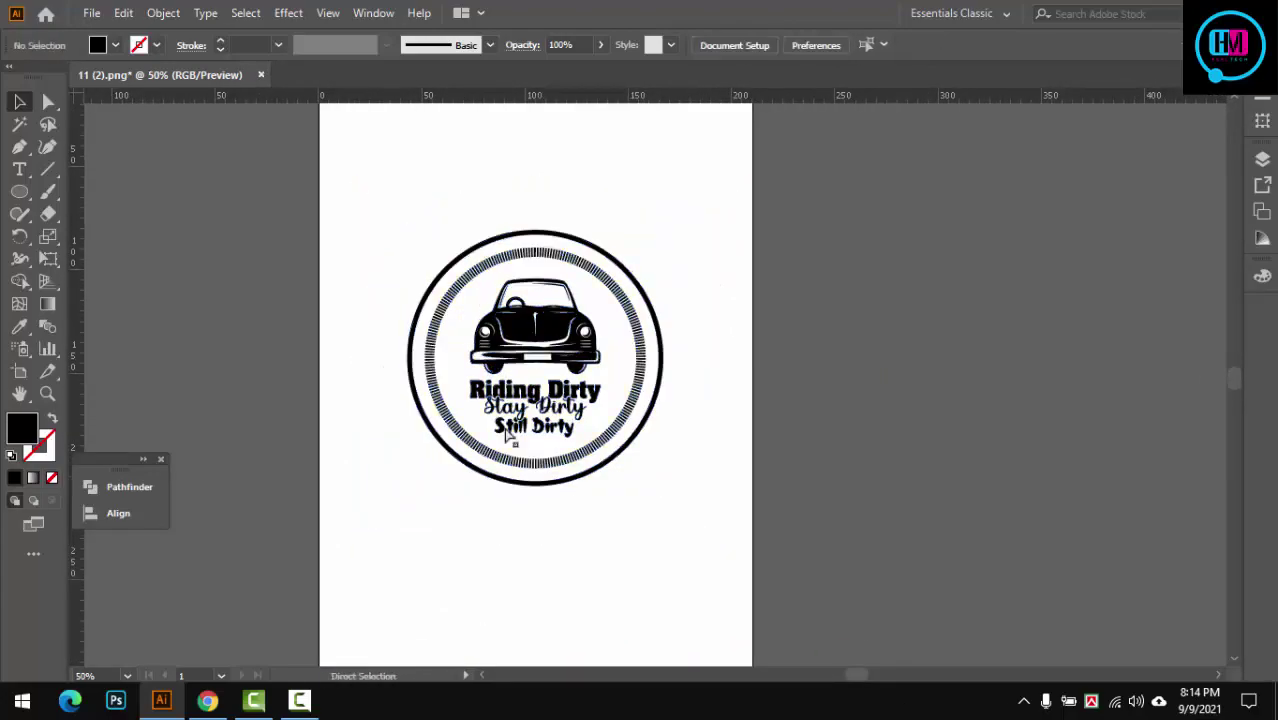
pyautogui.scroll(3, 571, 347)
pyautogui.scroll(-5, 571, 347)
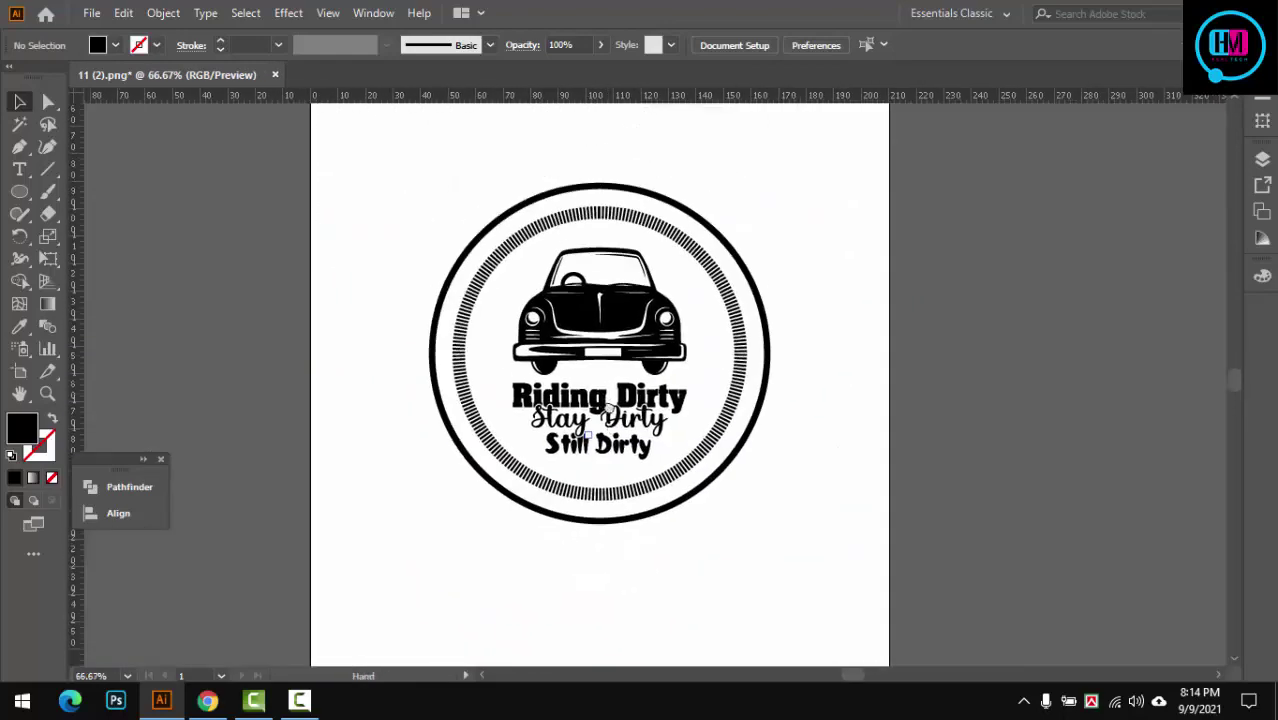
pyautogui.scroll(-1, 752, 392)
# Step: Preview the finished badge in full-screen mode, then return to the normal window
pyautogui.press('f')
pyautogui.press('f')
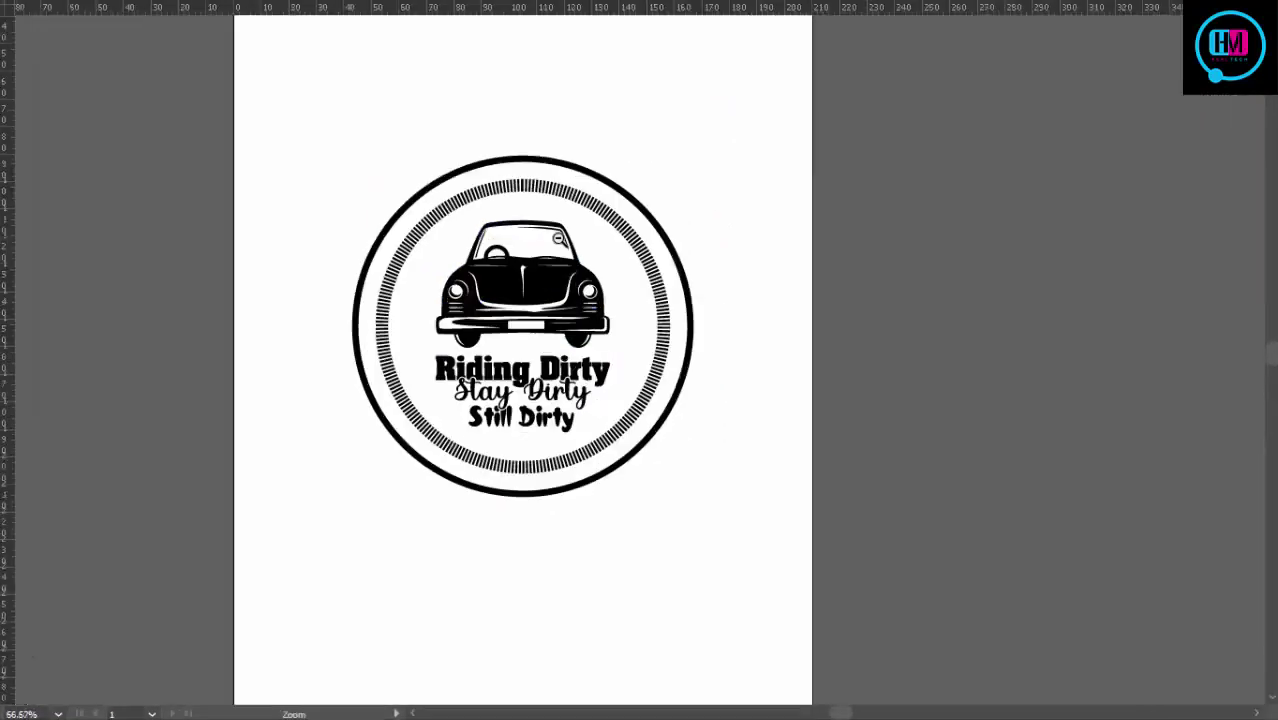
pyautogui.scroll(2, 850, 270)
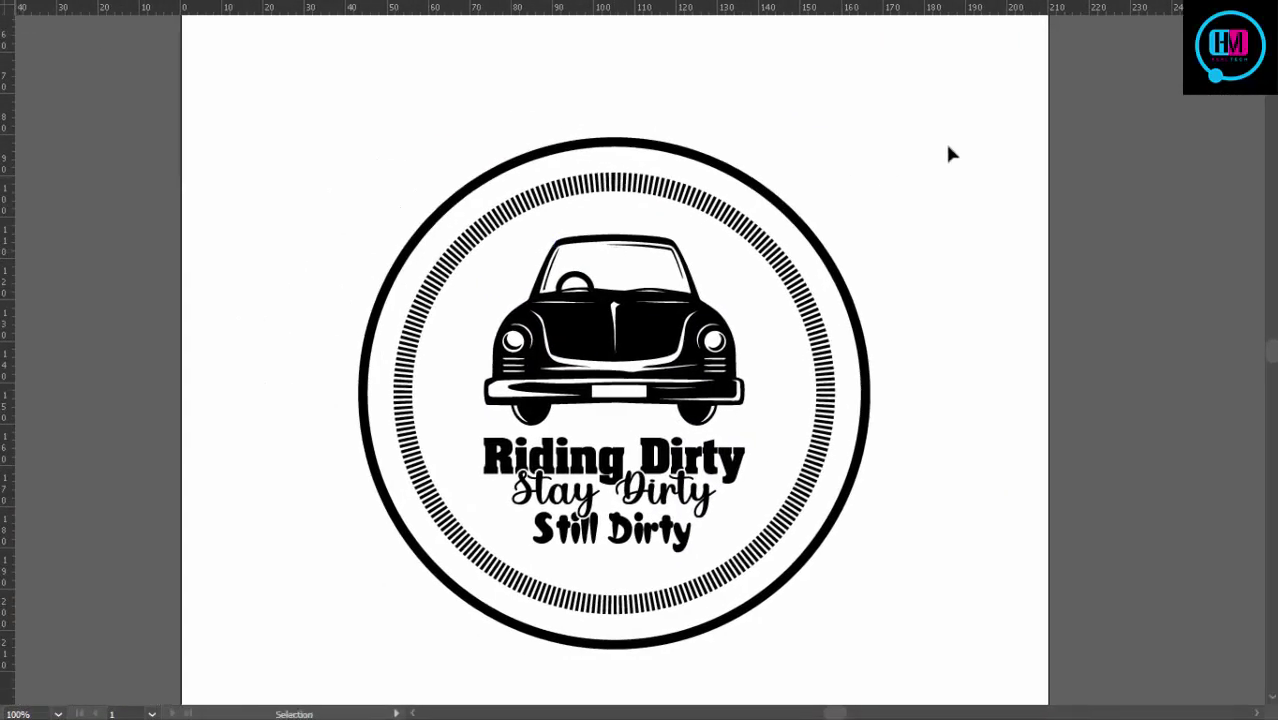
pyautogui.scroll(-2, 884, 277)
pyautogui.press('f')
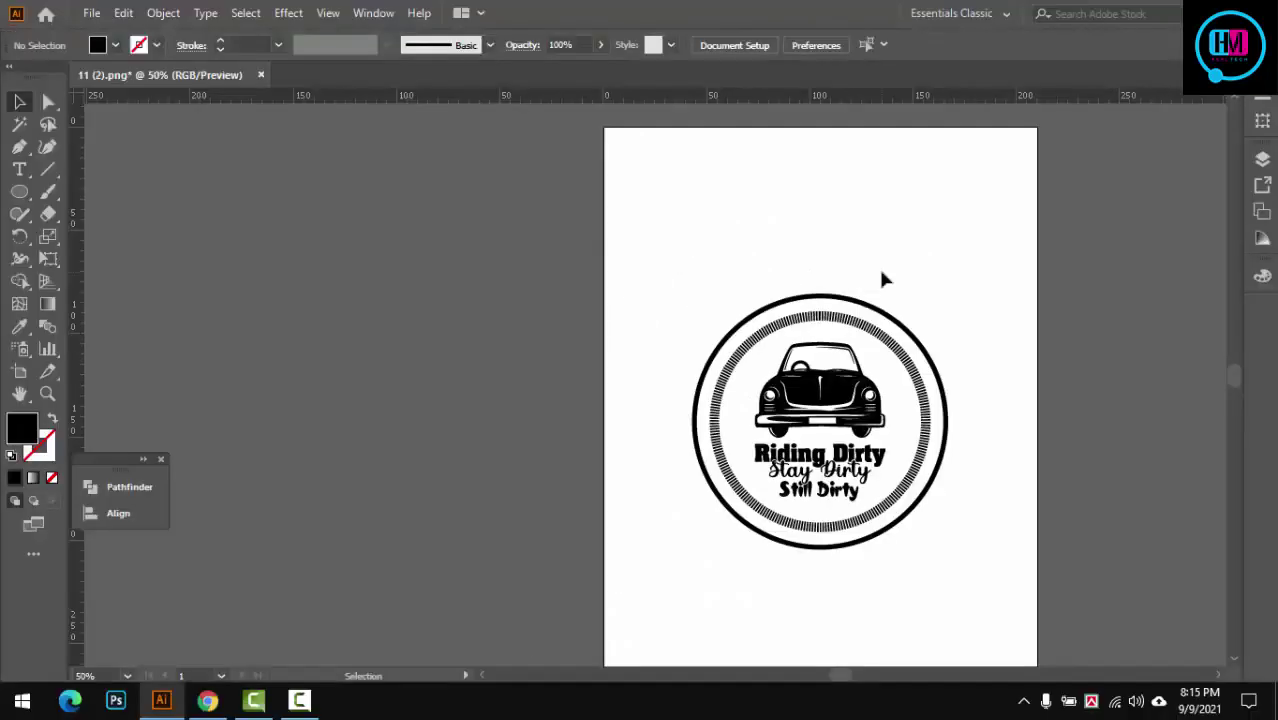
pyautogui.press('f')
pyautogui.press('f')
pyautogui.click(299, 700)
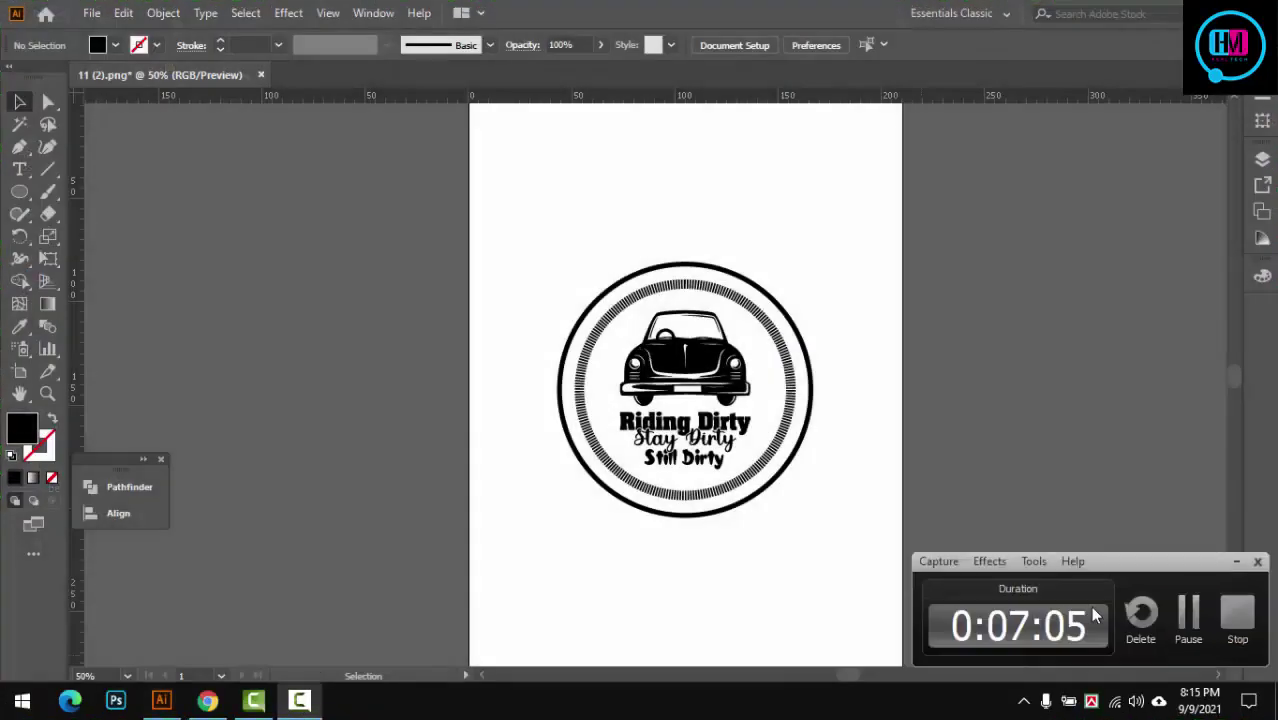